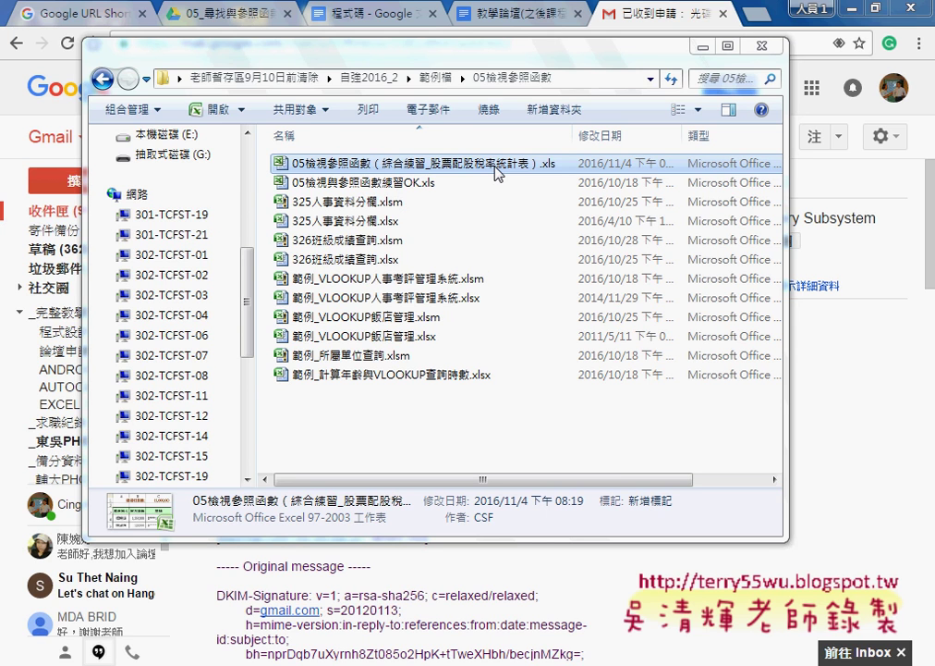
- Open 05檢視參照函數（綜合練習_股票配股稅率統計表）.xls from Explorer into Excel
double_click(497, 169)
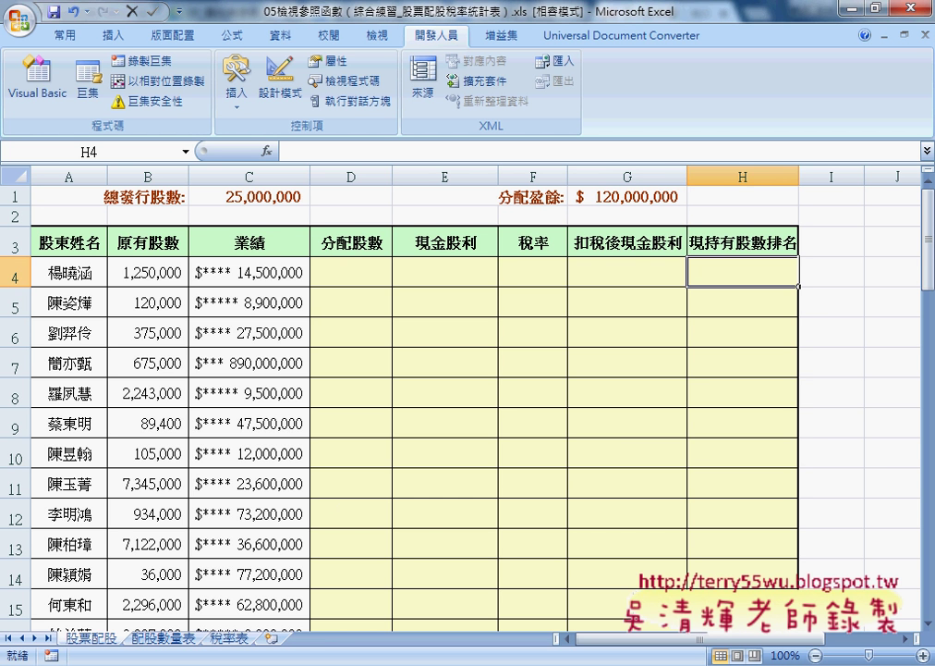
mouse_move(421, 664)
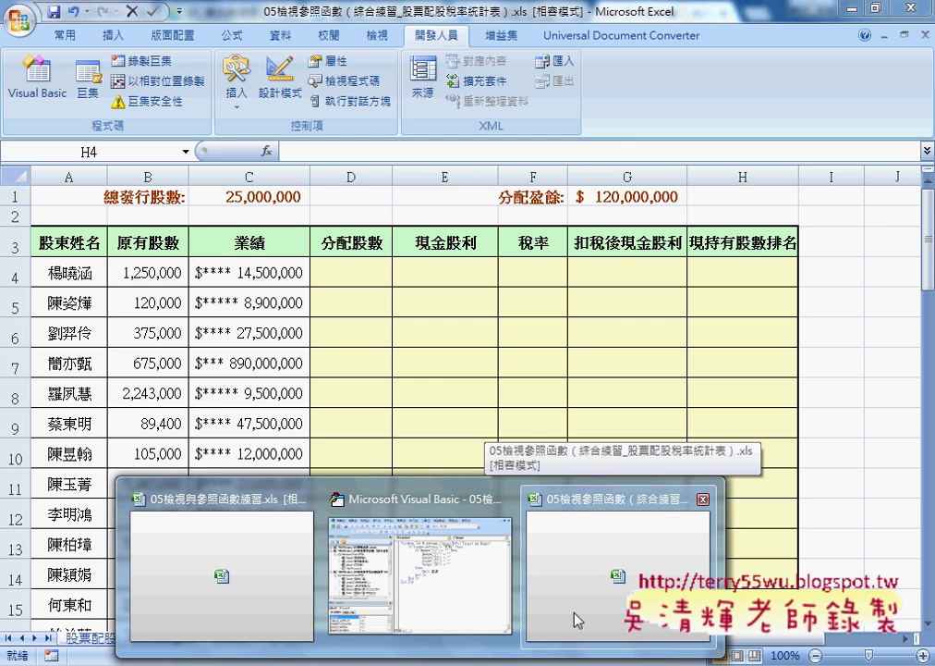
- In 05檢視與參照函數練習.xls, mark the names 總發行股數, 分配盈餘, 股東姓名, 配股數量表 and 稅率表
left_click(567, 618)
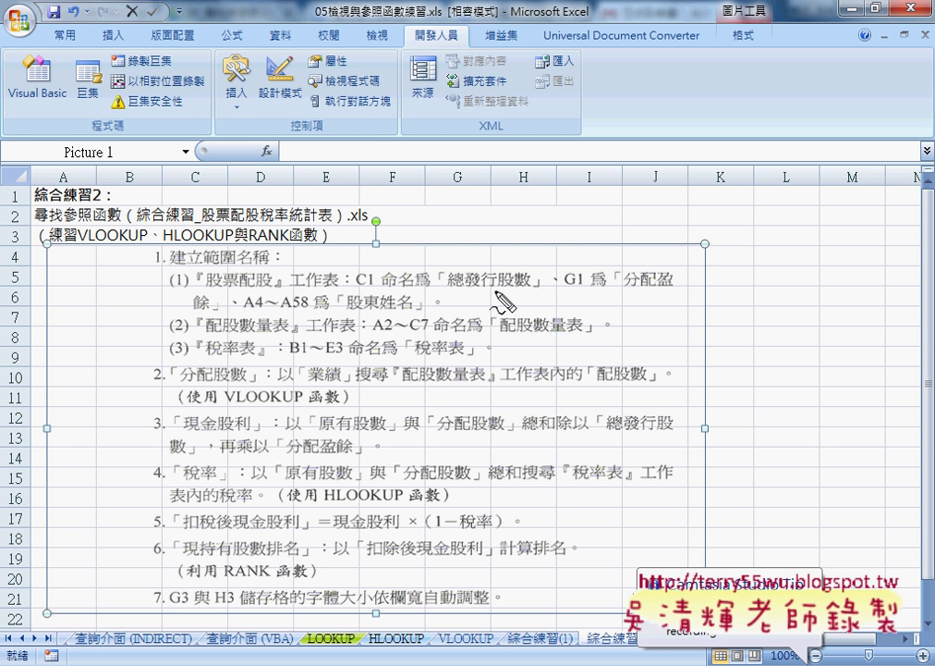
left_click_drag(447, 289, 529, 286)
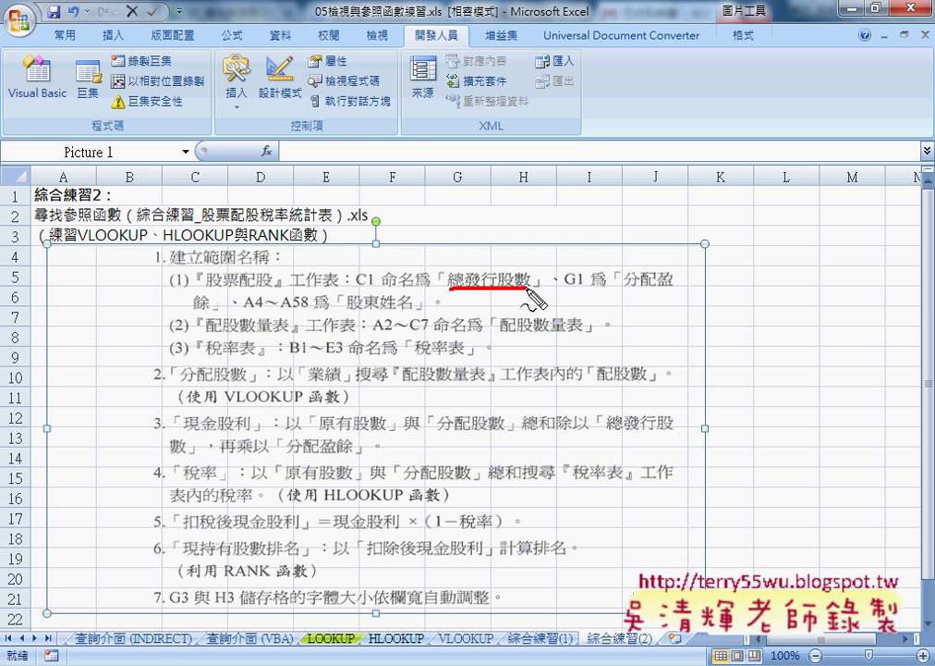
left_click_drag(393, 270, 375, 290)
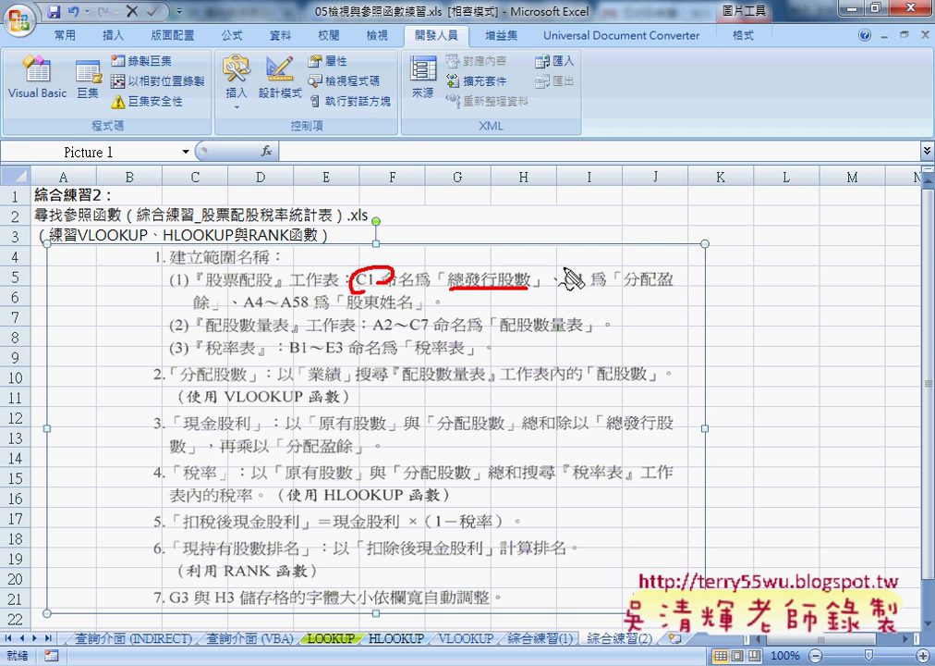
left_click_drag(580, 270, 552, 272)
left_click_drag(625, 287, 692, 286)
left_click_drag(192, 308, 218, 308)
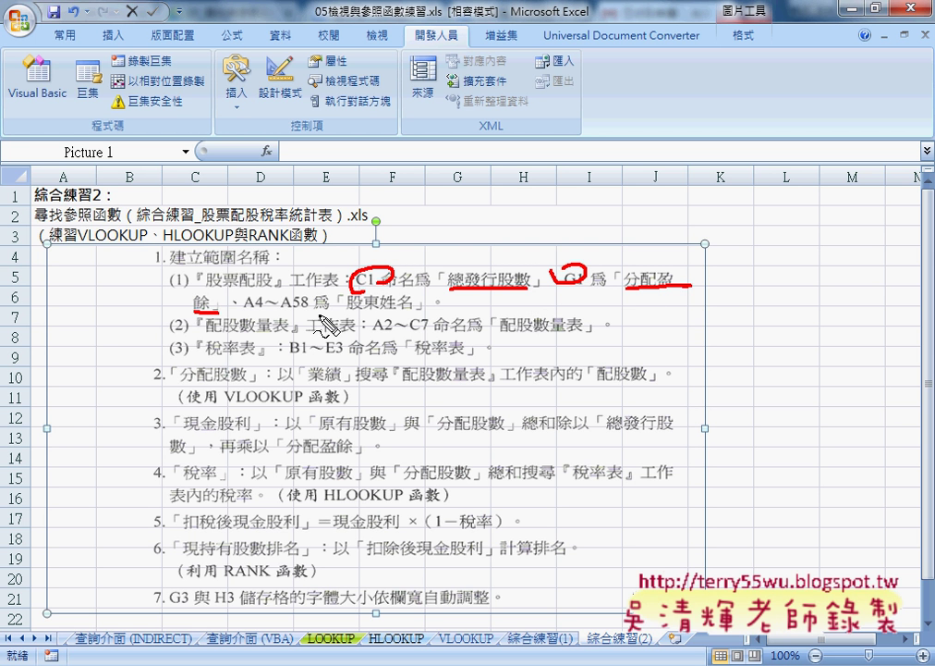
left_click_drag(348, 321, 401, 320)
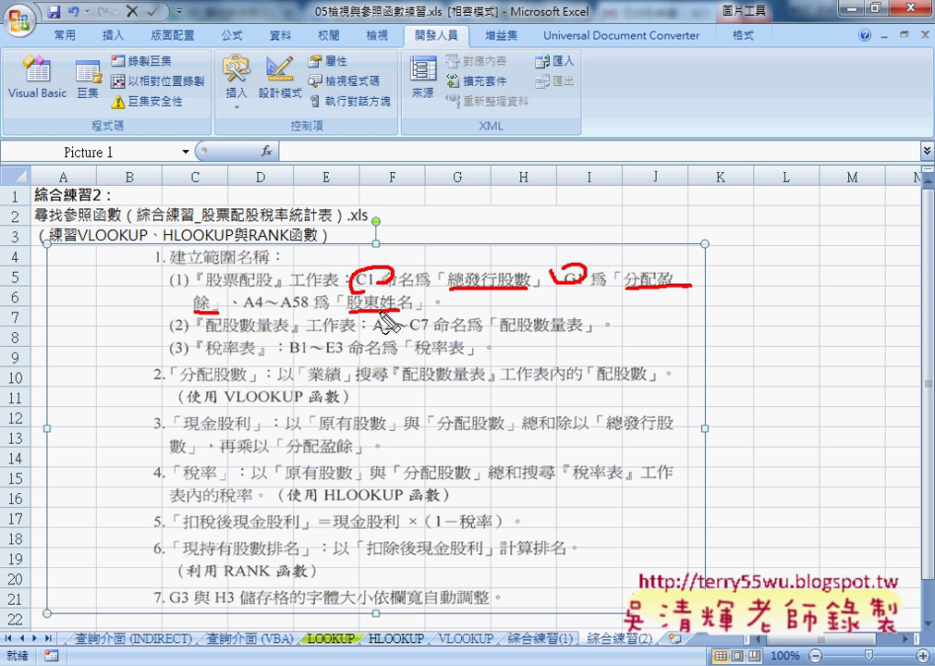
left_click_drag(205, 331, 288, 330)
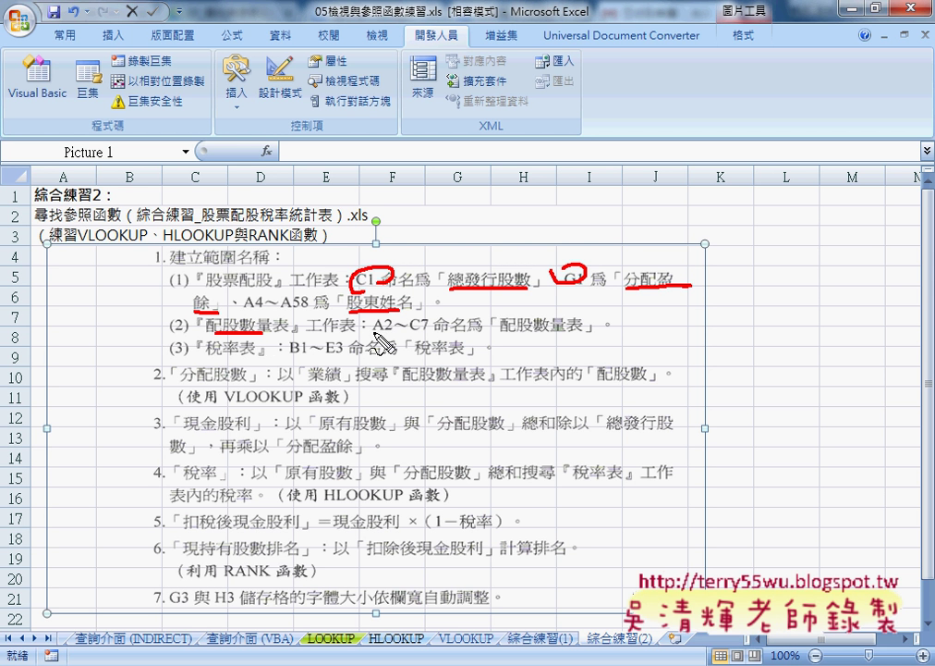
left_click_drag(514, 331, 566, 330)
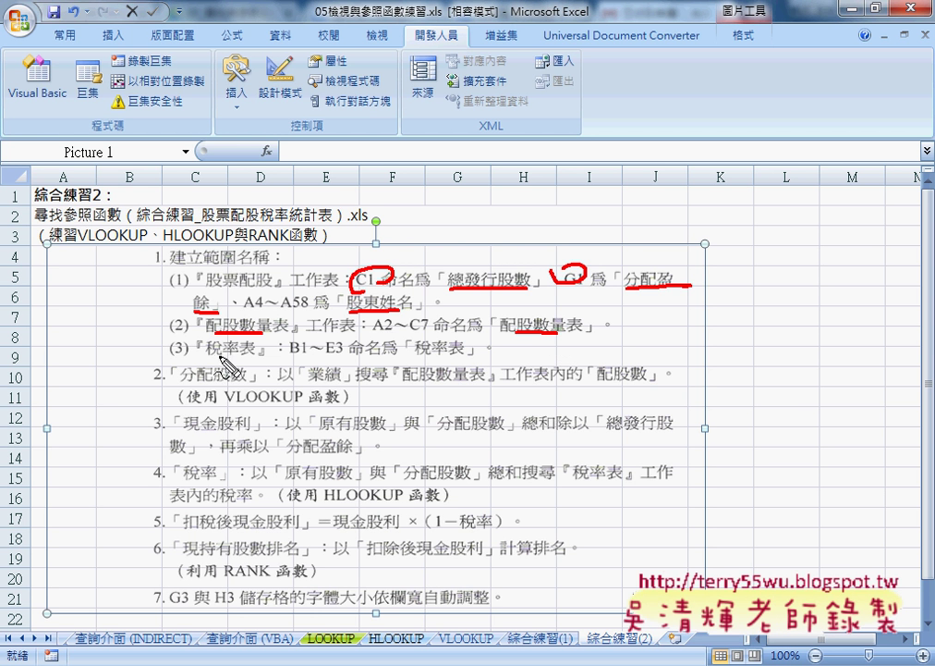
left_click_drag(210, 354, 247, 353)
mouse_move(413, 353)
left_mouse_down()
mouse_move(510, 360)
mouse_move(520, 348)
left_mouse_up()
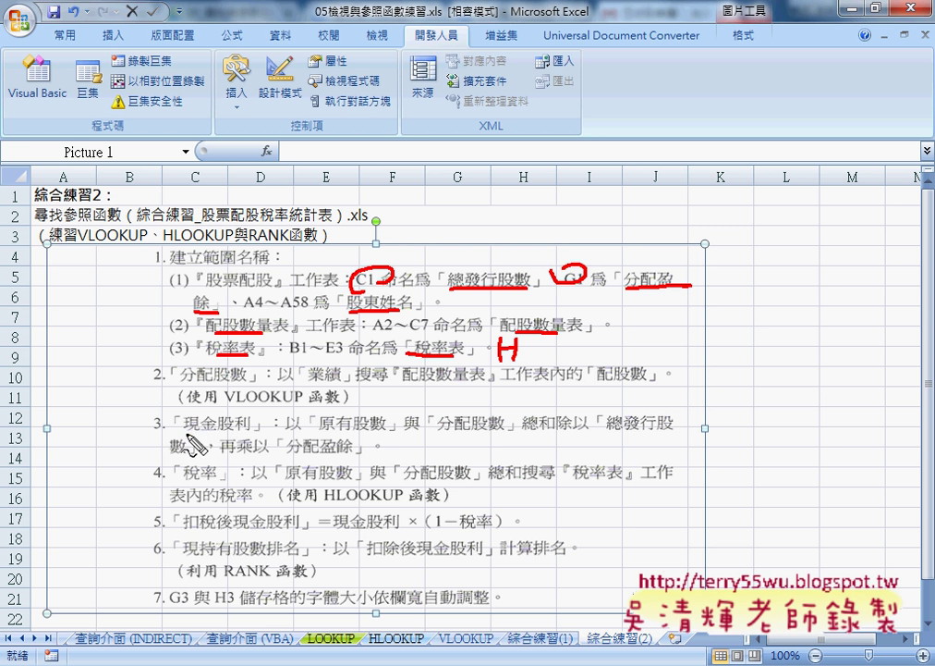
- Annotate the 現金股利 formula (原有股數+分配股數)/總發行股數×分配盈餘, then erase the ink
left_click_drag(184, 431, 234, 429)
left_click_drag(312, 415, 306, 439)
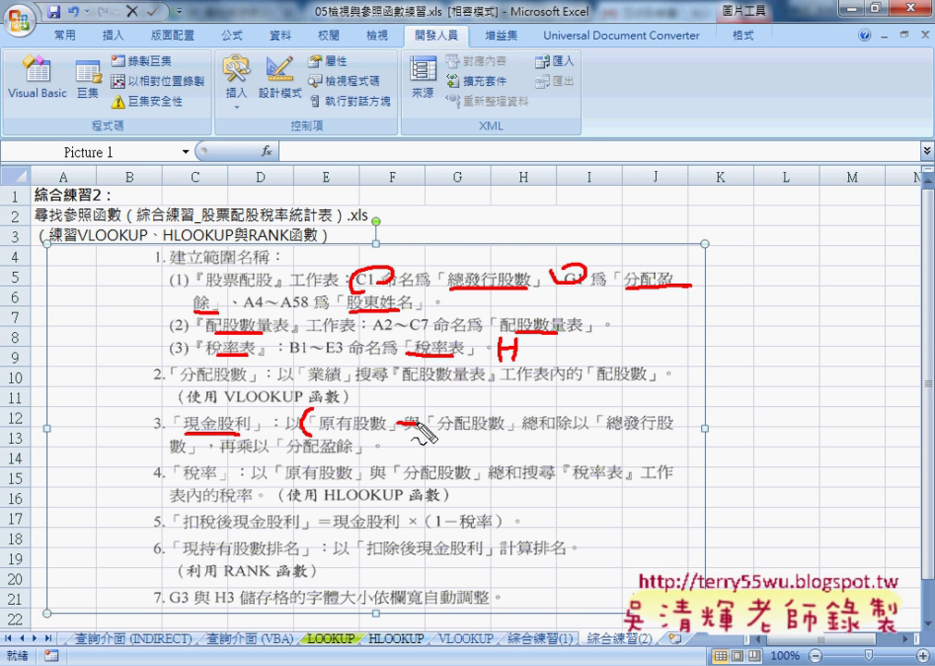
left_click_drag(396, 423, 418, 422)
left_click_drag(407, 413, 407, 432)
mouse_move(496, 403)
left_mouse_down()
mouse_move(497, 435)
mouse_move(566, 400)
left_mouse_up()
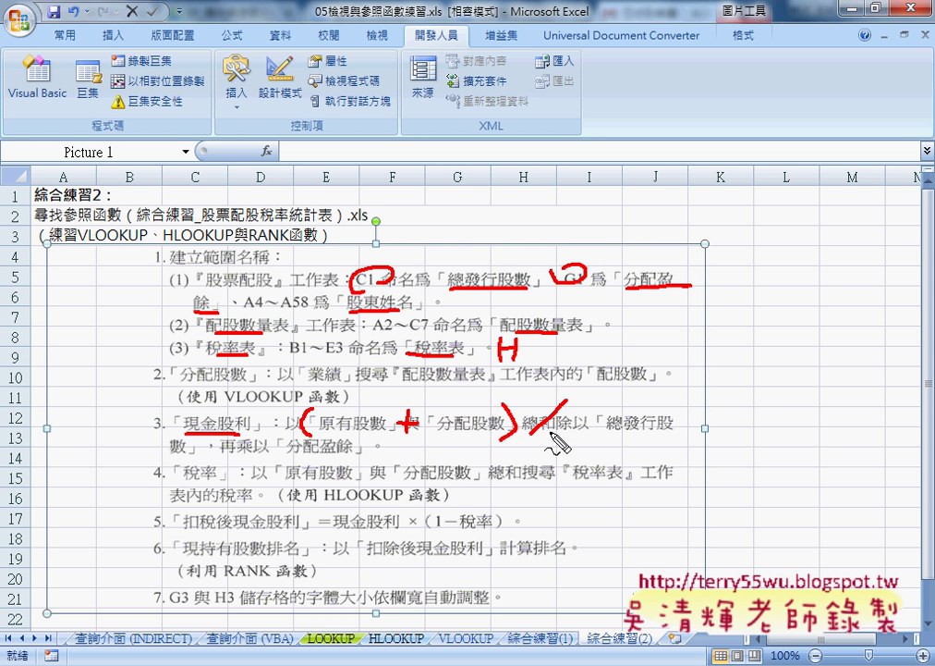
left_click_drag(609, 428, 662, 430)
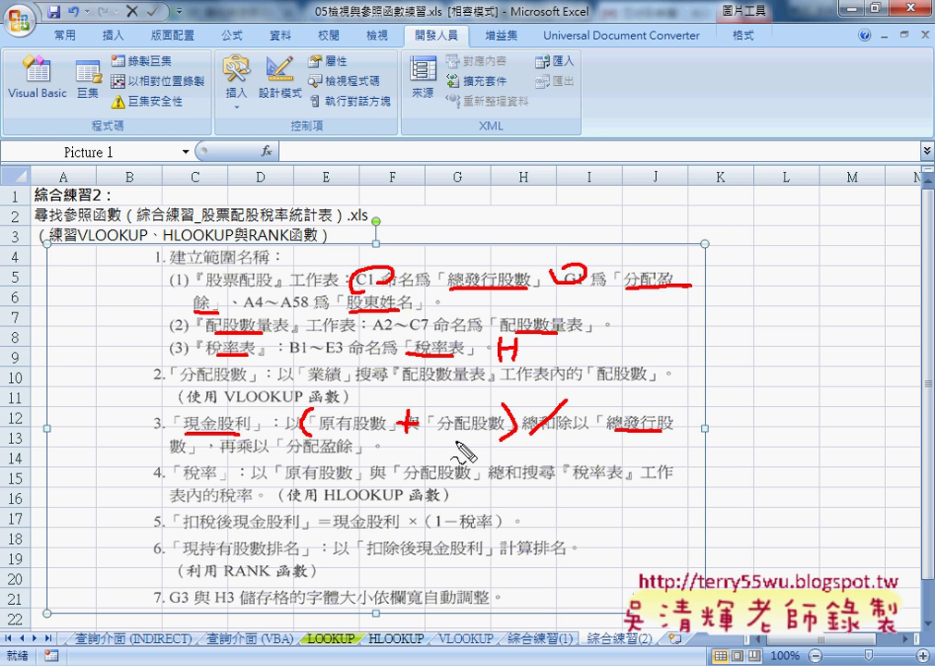
left_click_drag(172, 455, 185, 454)
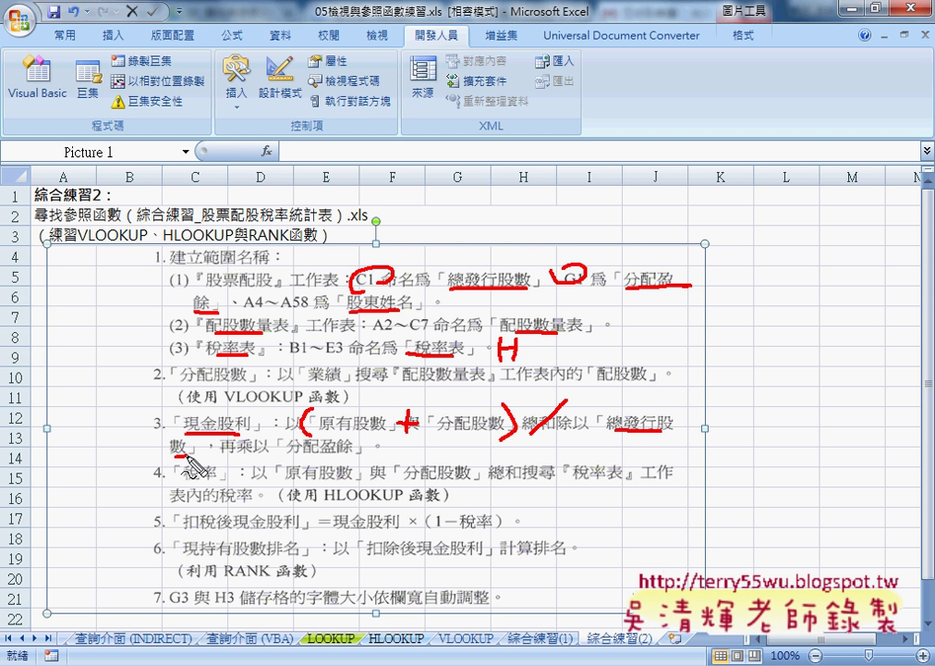
left_click_drag(231, 446, 252, 445)
mouse_move(241, 437)
left_mouse_down()
mouse_move(242, 456)
mouse_move(367, 454)
left_mouse_up()
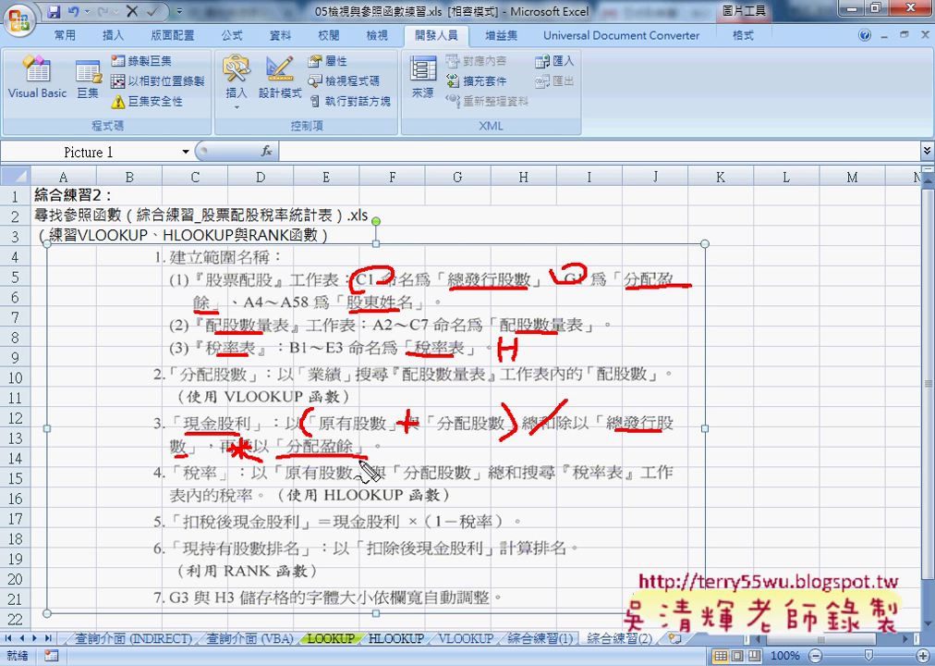
key("Escape")
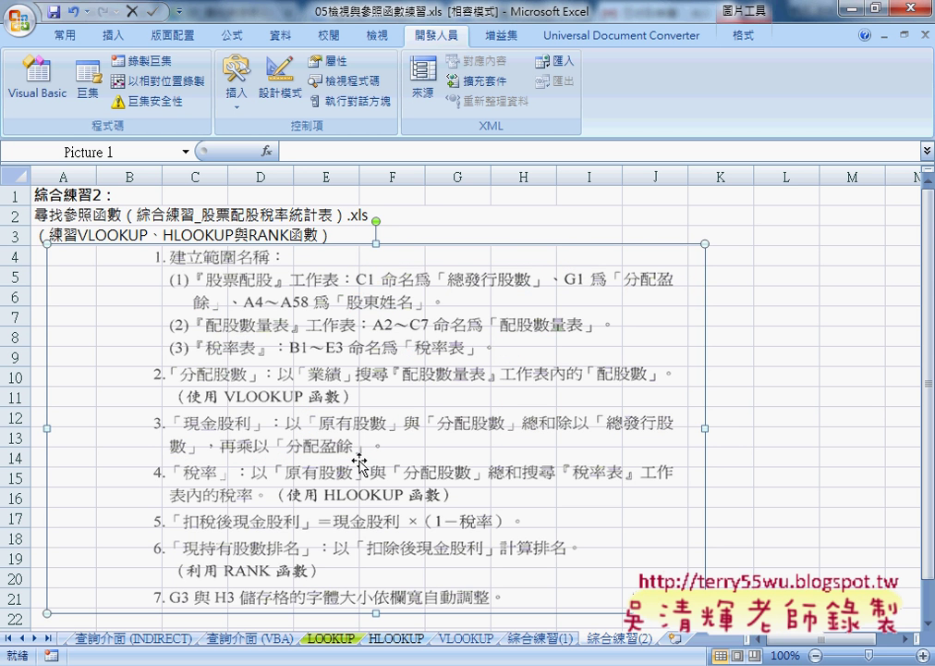
- In the stock-dividend workbook, delete all eight names in Name Manager and close it
mouse_move(425, 660)
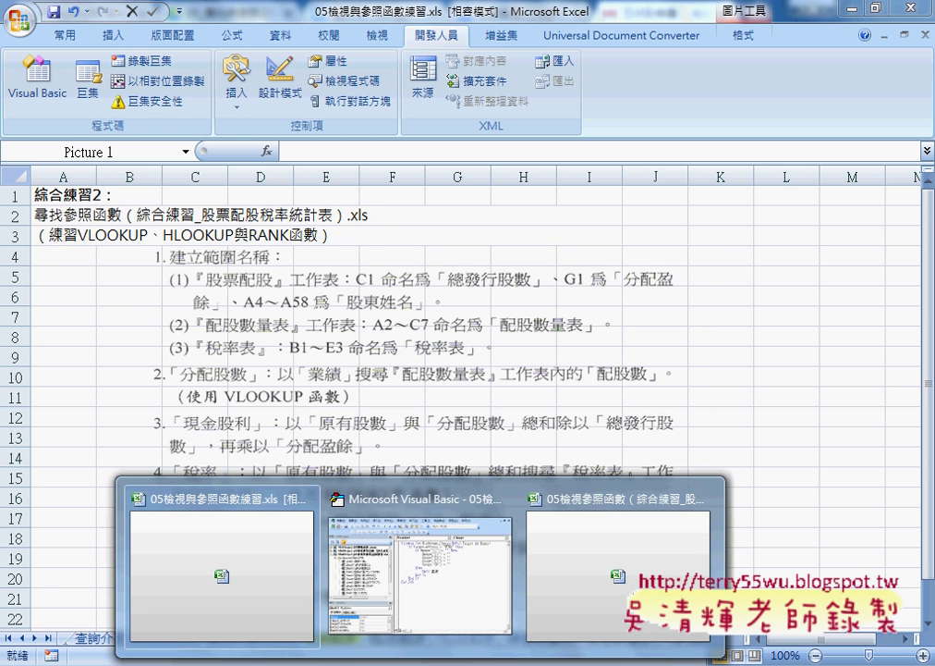
left_click(629, 564)
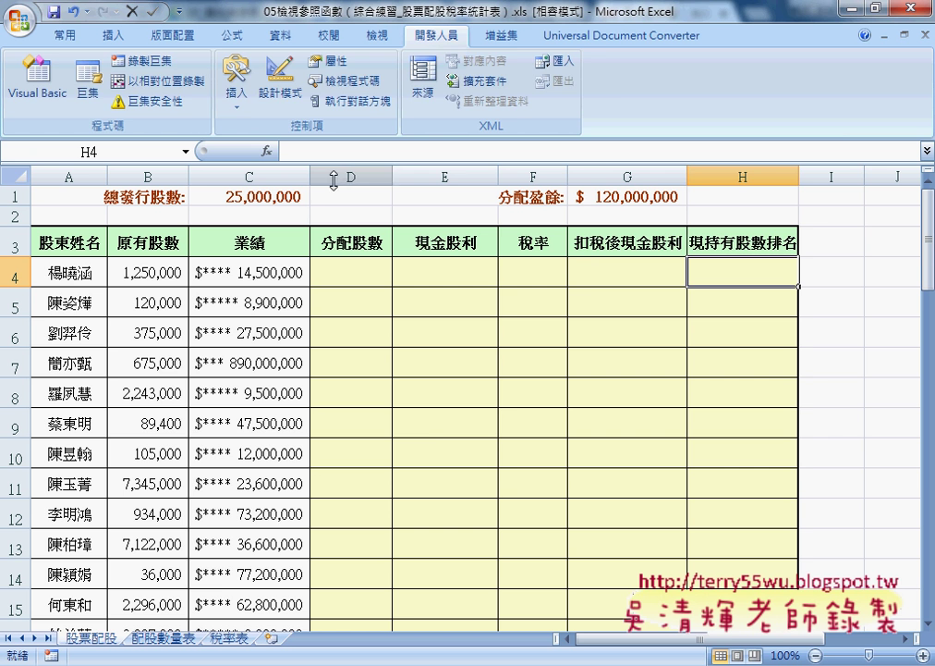
left_click(230, 40)
left_click(381, 83)
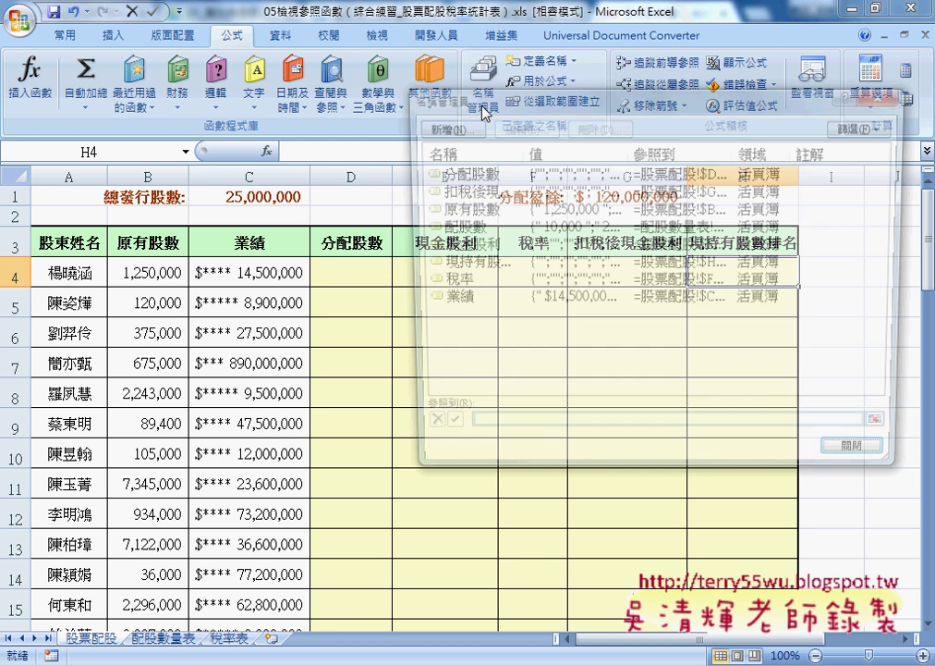
left_click_drag(488, 350, 444, 163)
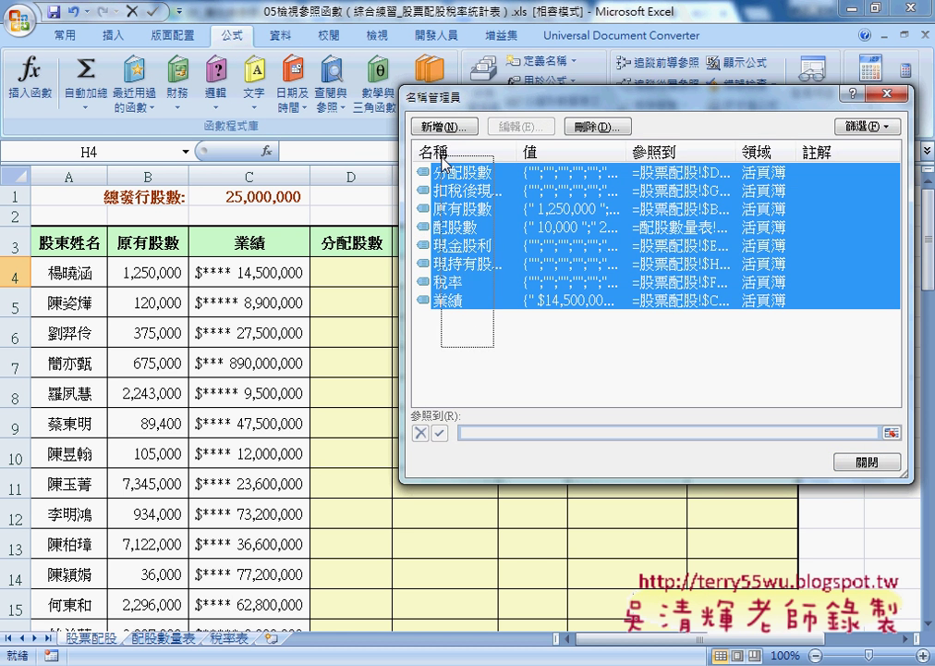
key("Delete")
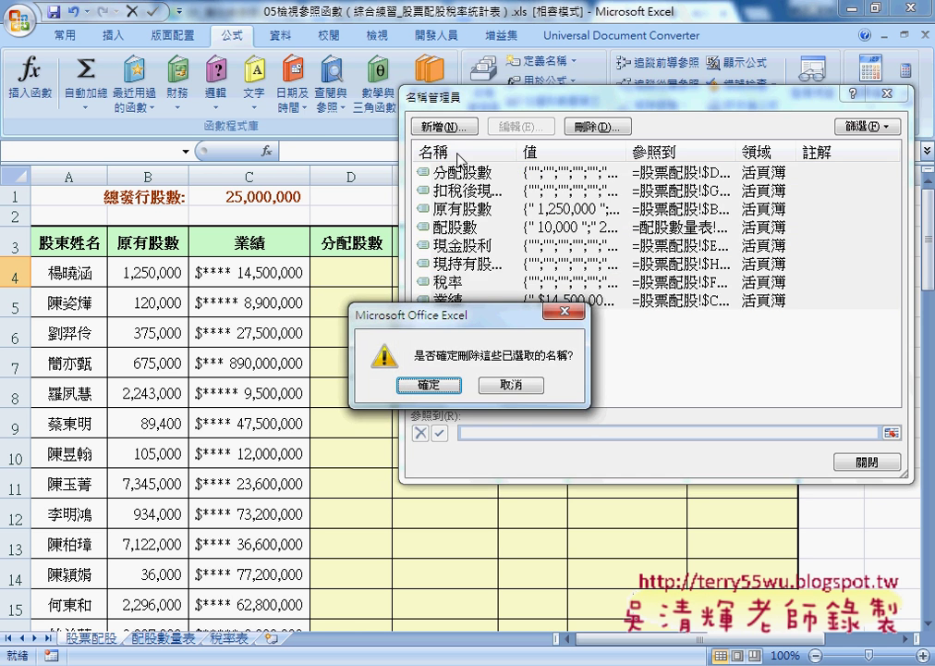
left_click(431, 384)
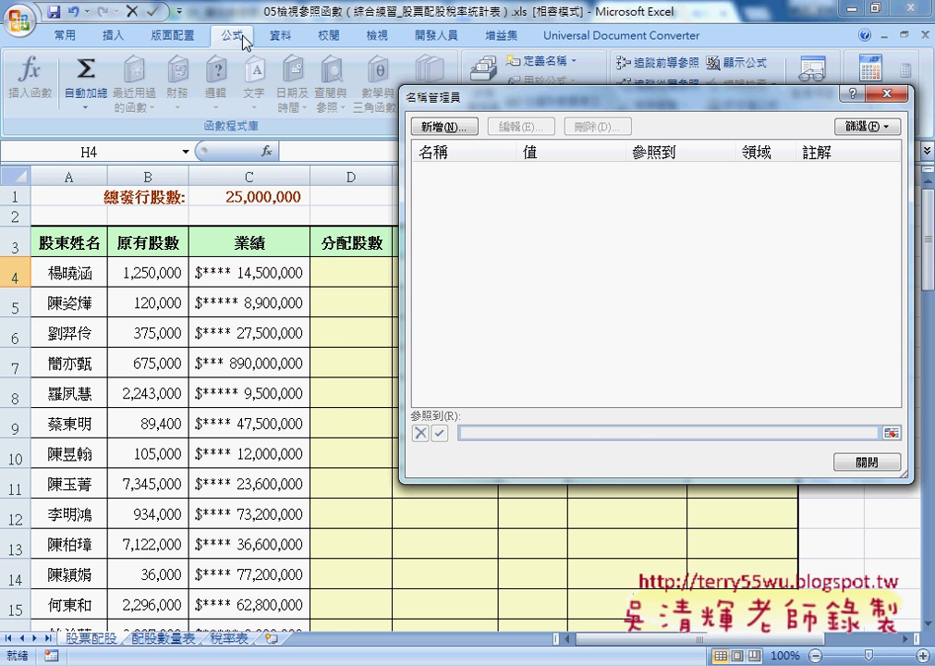
left_click_drag(476, 90, 384, 147)
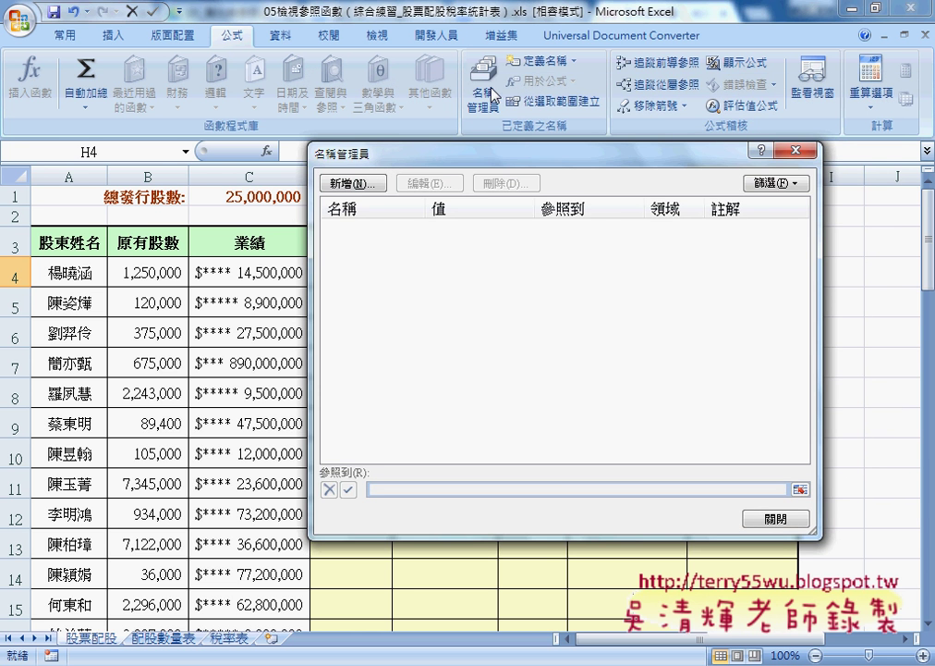
left_click(795, 151)
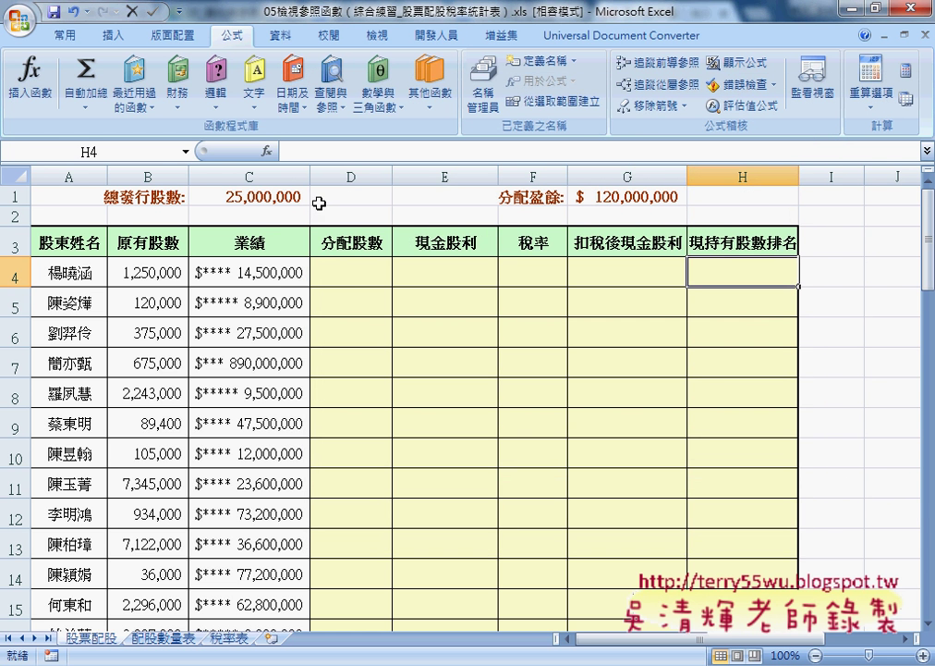
- Name cell C1 總發行股數 and cell G1 分配盈餘
left_click(261, 197)
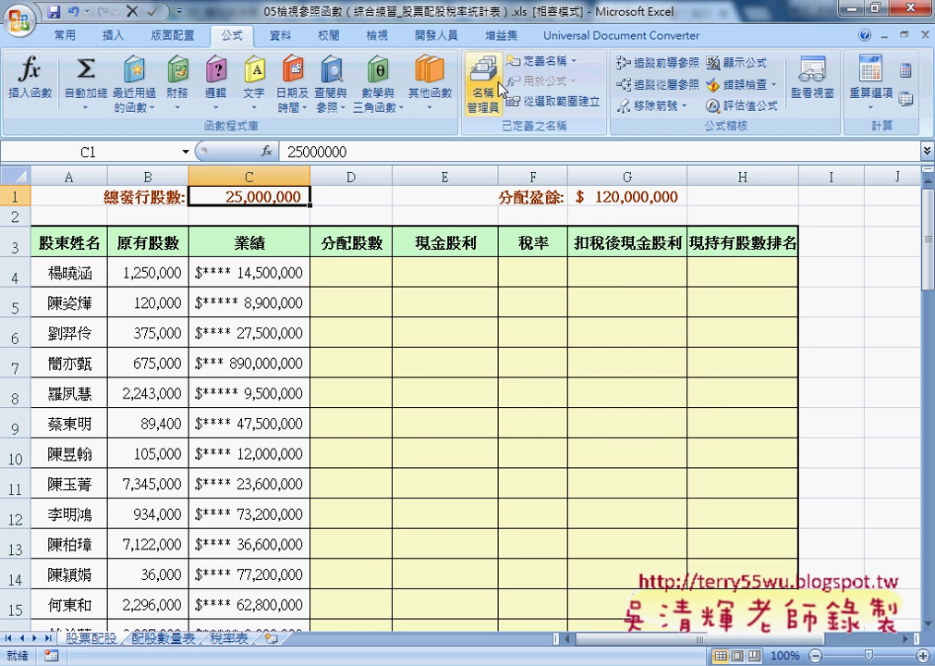
left_click(524, 62)
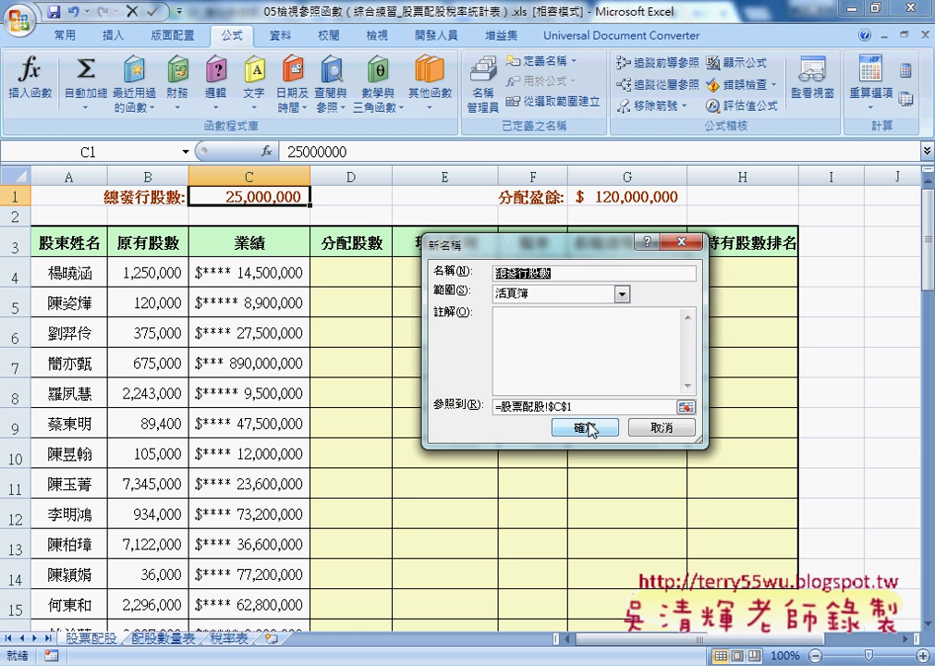
left_click(589, 427)
left_click(634, 197)
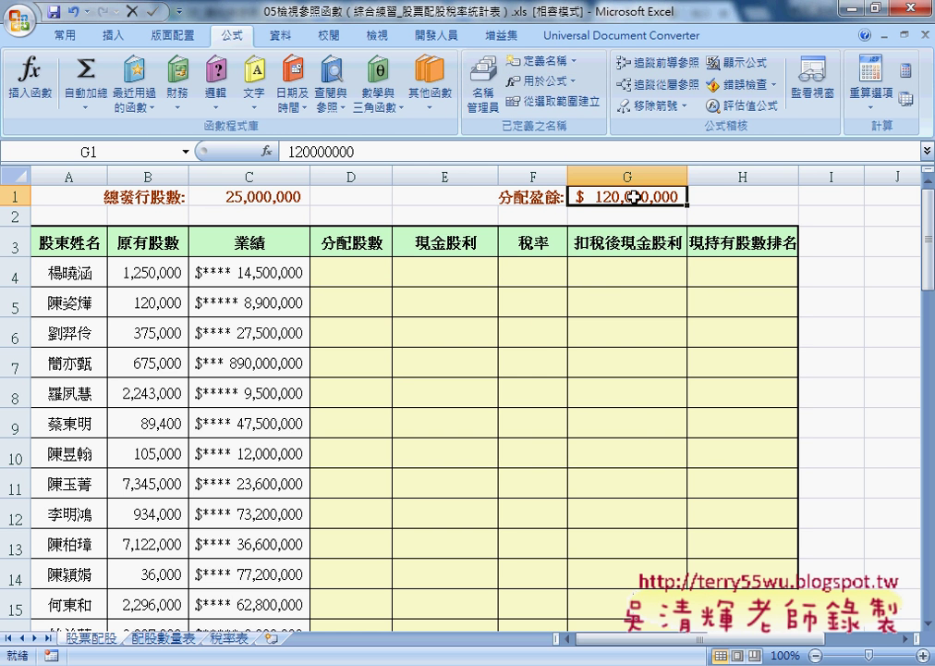
left_click(531, 61)
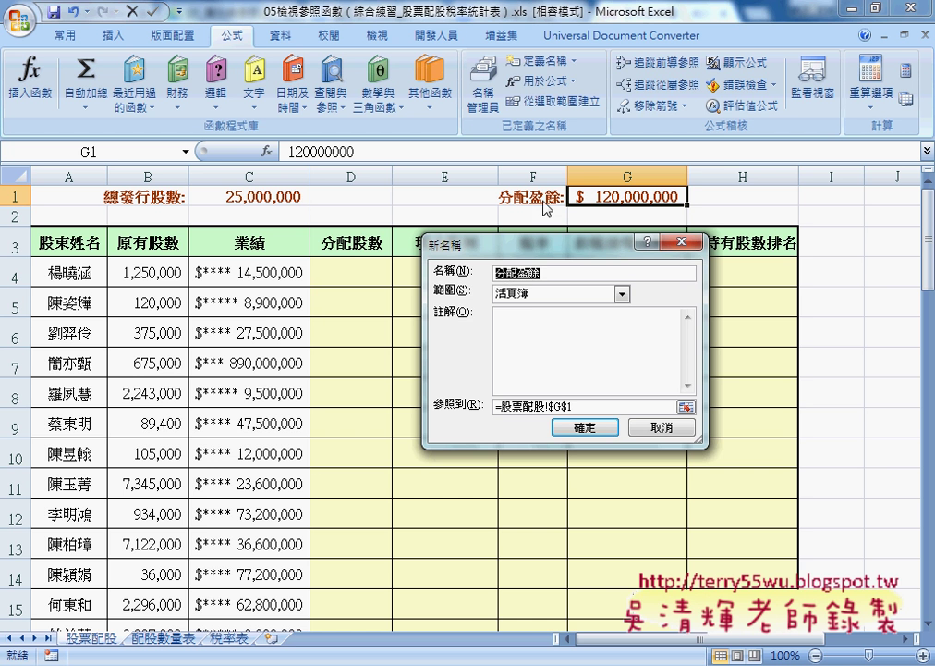
left_click(583, 431)
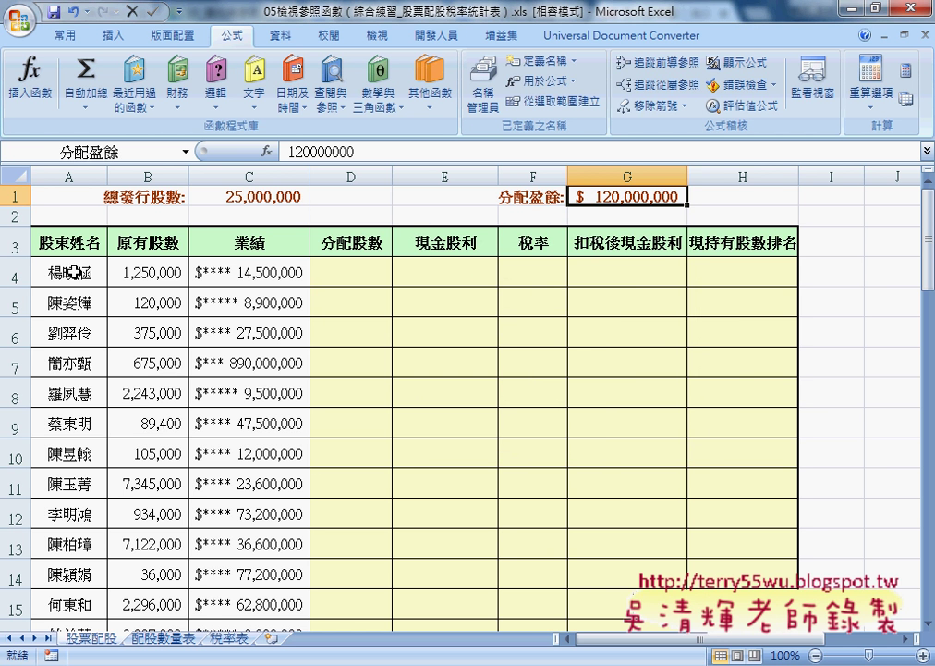
- Select the shareholder table A3:H58, starting from the 股東姓名 header
left_click(97, 244)
scroll(693, 365, "down", 6)
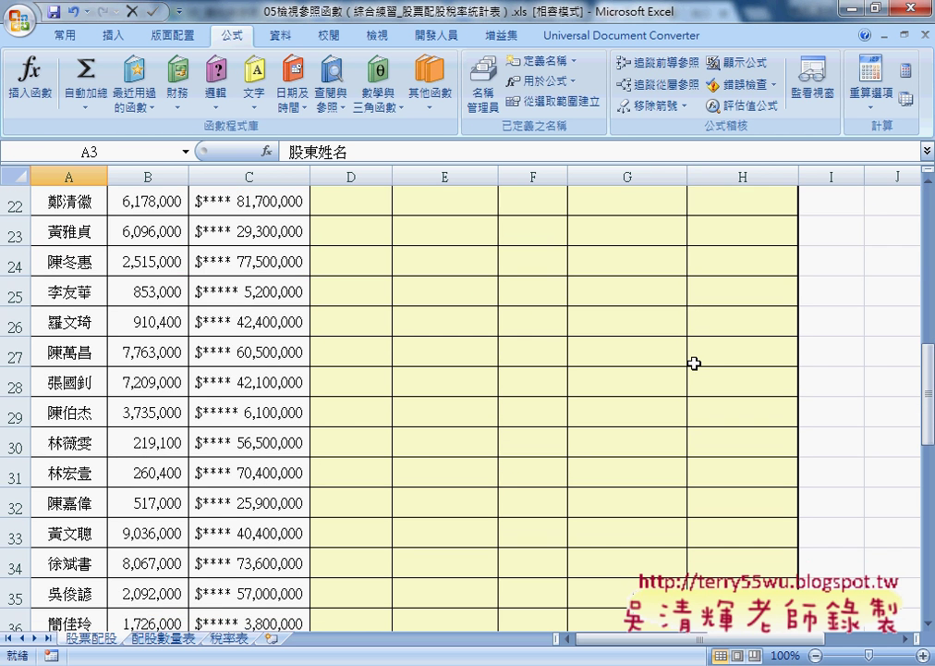
scroll(694, 365, "up", 6)
scroll(698, 326, "up", 1)
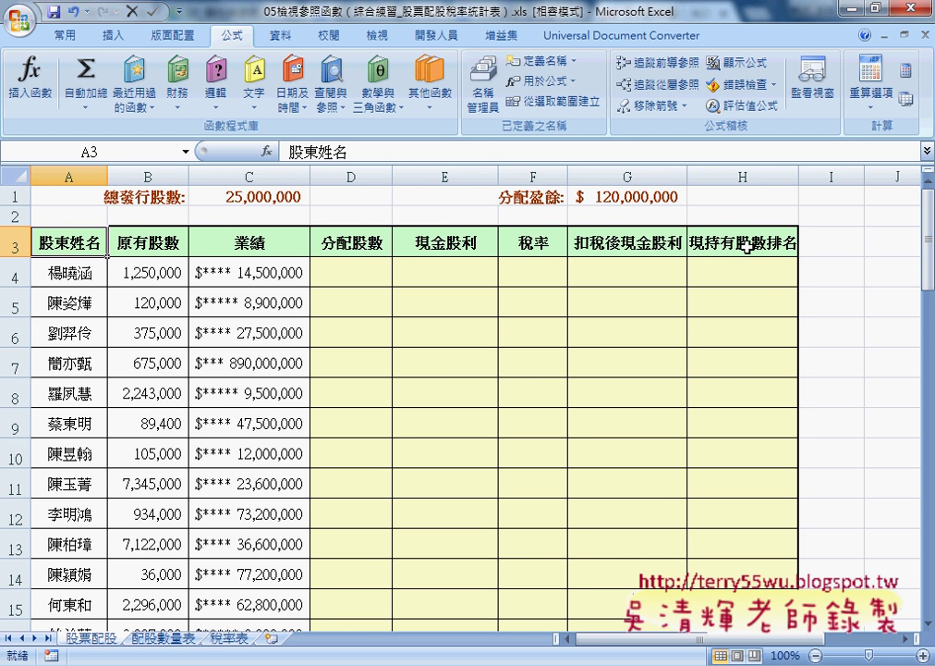
scroll(741, 365, "down", 3)
scroll(742, 365, "down", 8)
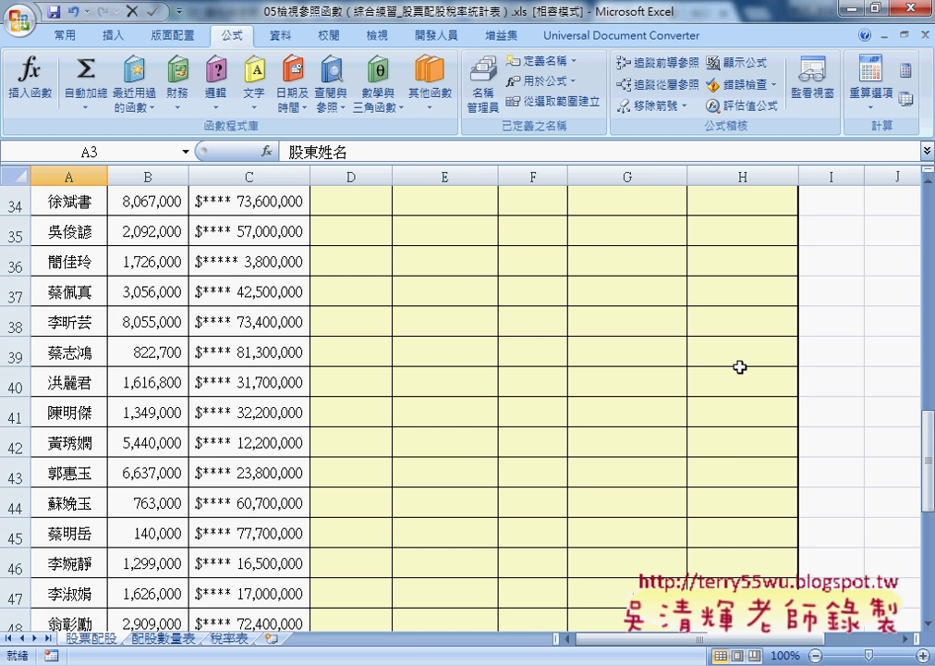
scroll(740, 370, "down", 2)
scroll(740, 370, "down", 3)
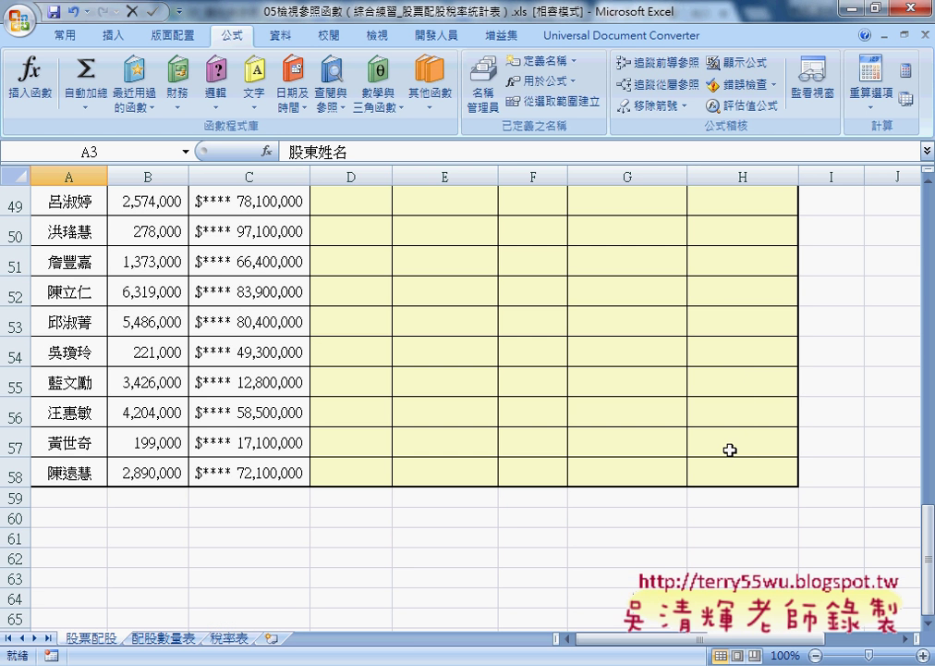
scroll(710, 454, "up", 5)
scroll(683, 451, "up", 11)
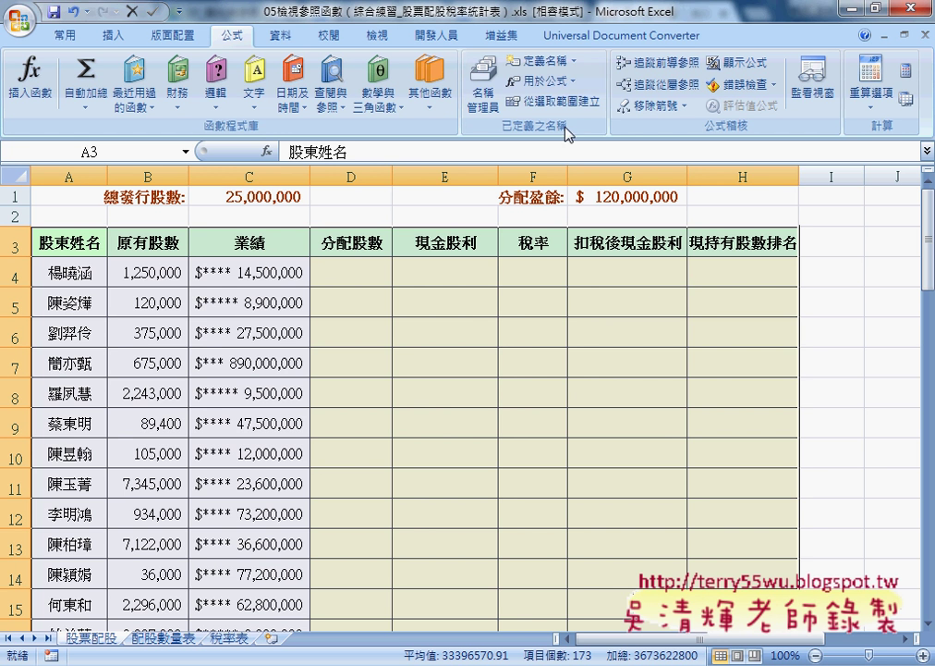
- Create names from the table's top row only, leaving 最左欄 unchecked, and review all ten names in Name Manager
left_click(555, 101)
left_click(538, 334)
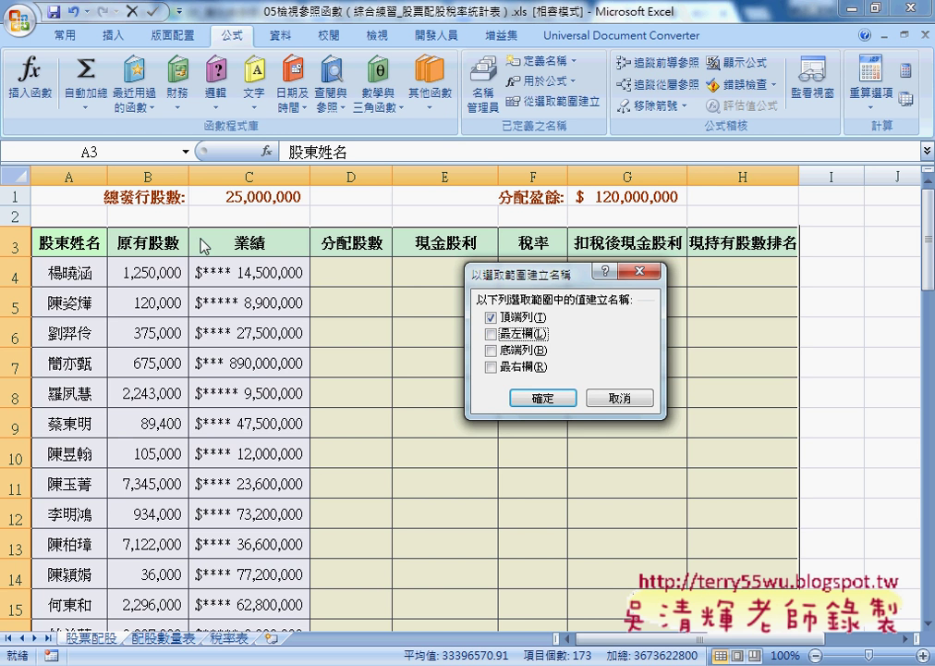
left_click(539, 405)
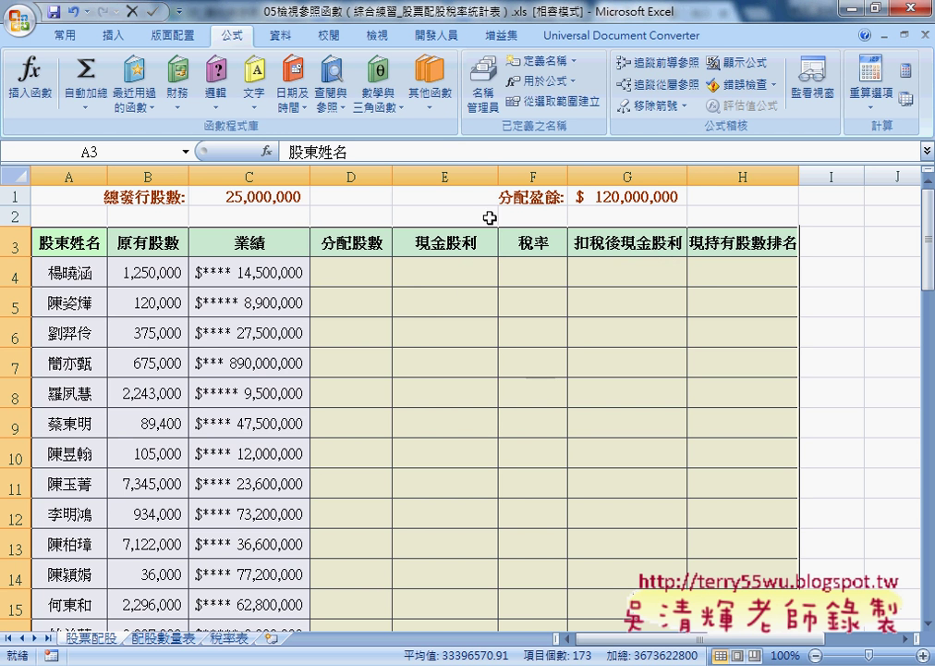
left_click(480, 106)
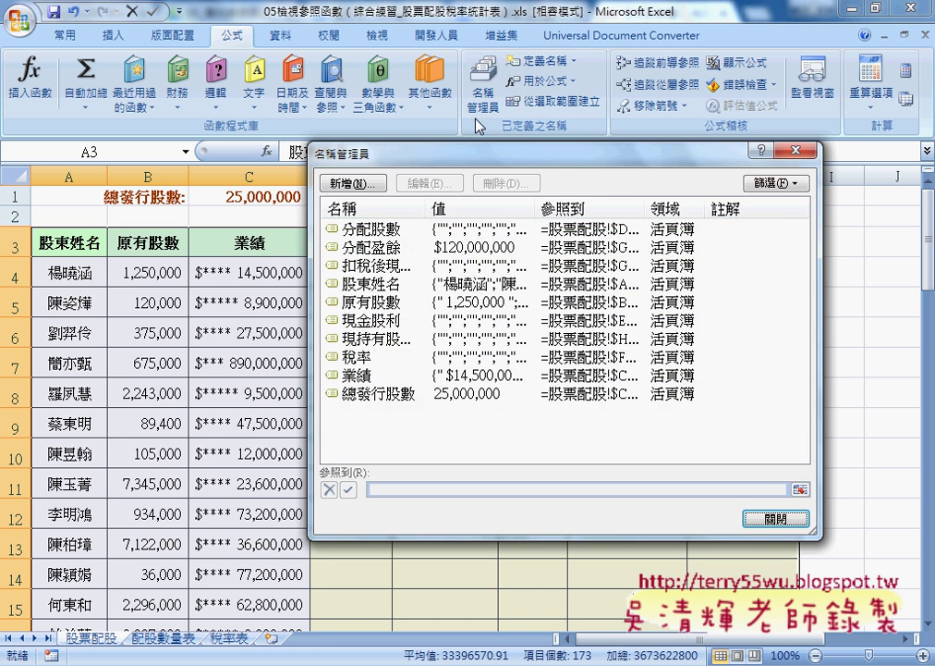
left_click_drag(416, 153, 416, 193)
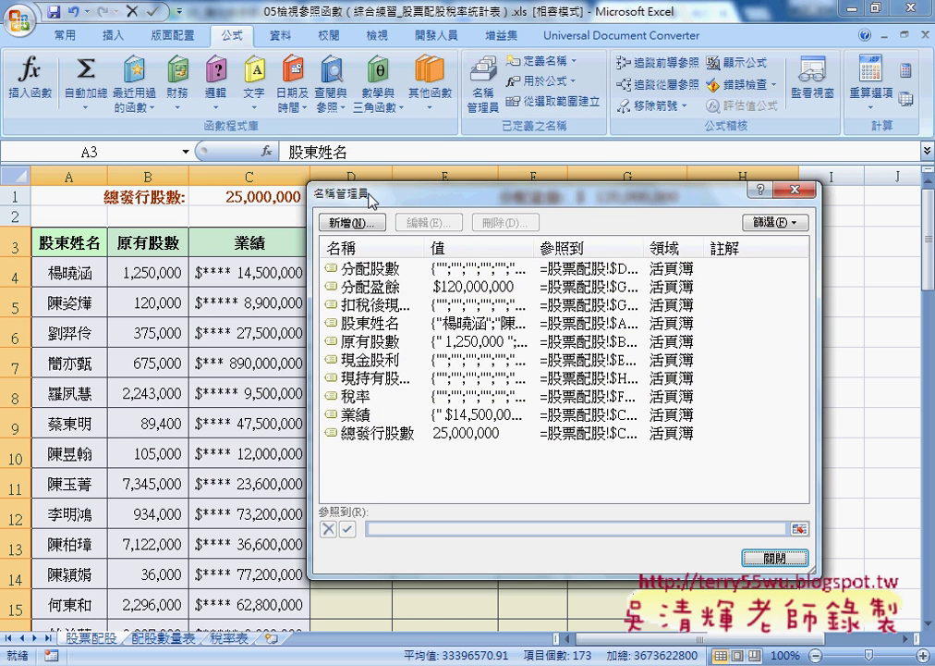
left_click(774, 555)
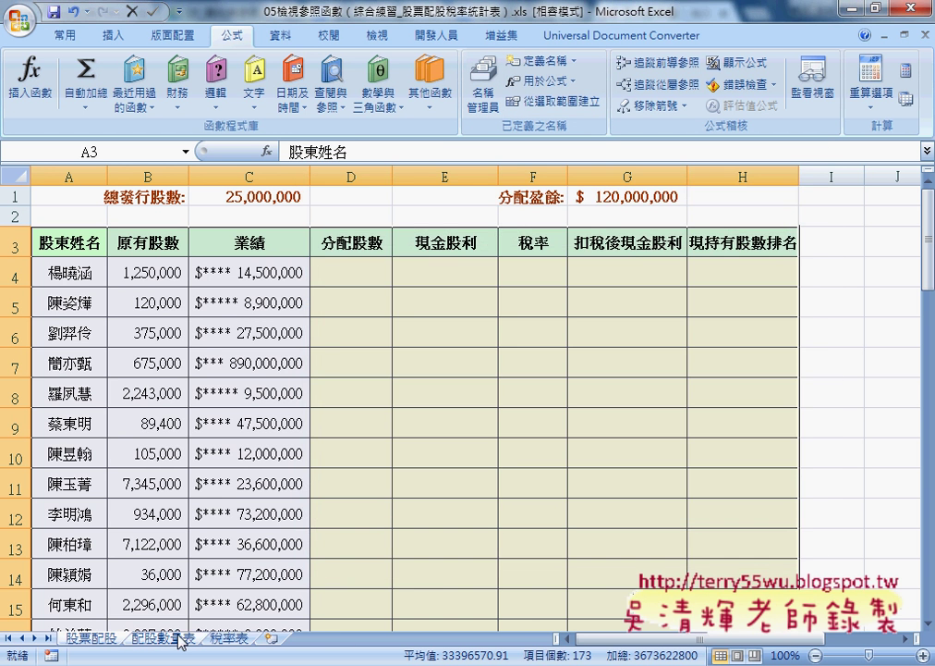
left_click(165, 638)
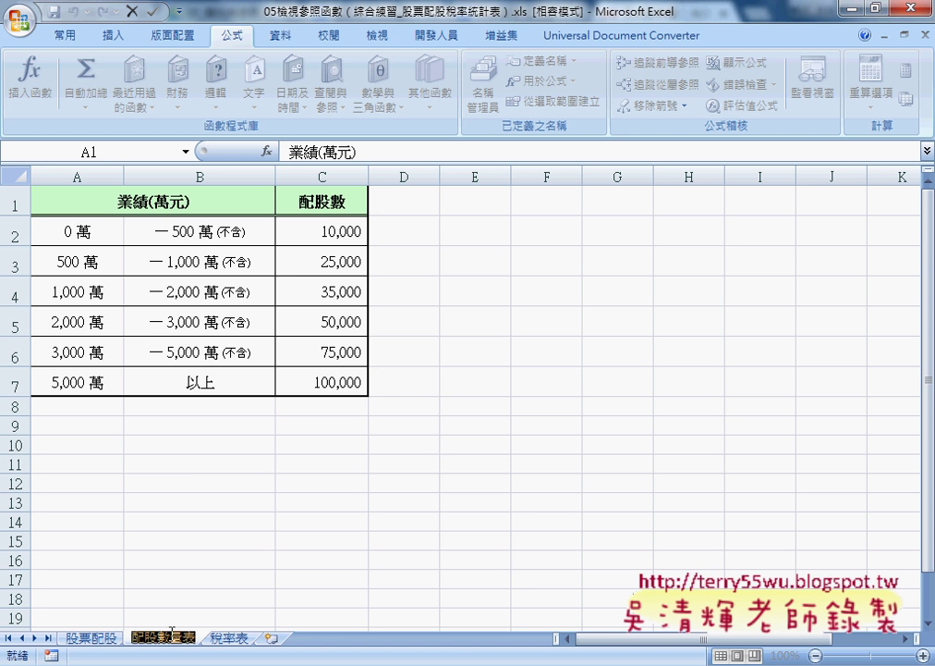
- Name range A2:C7 on the 配股數量表 sheet 配股數量表
left_click_drag(83, 232, 337, 381)
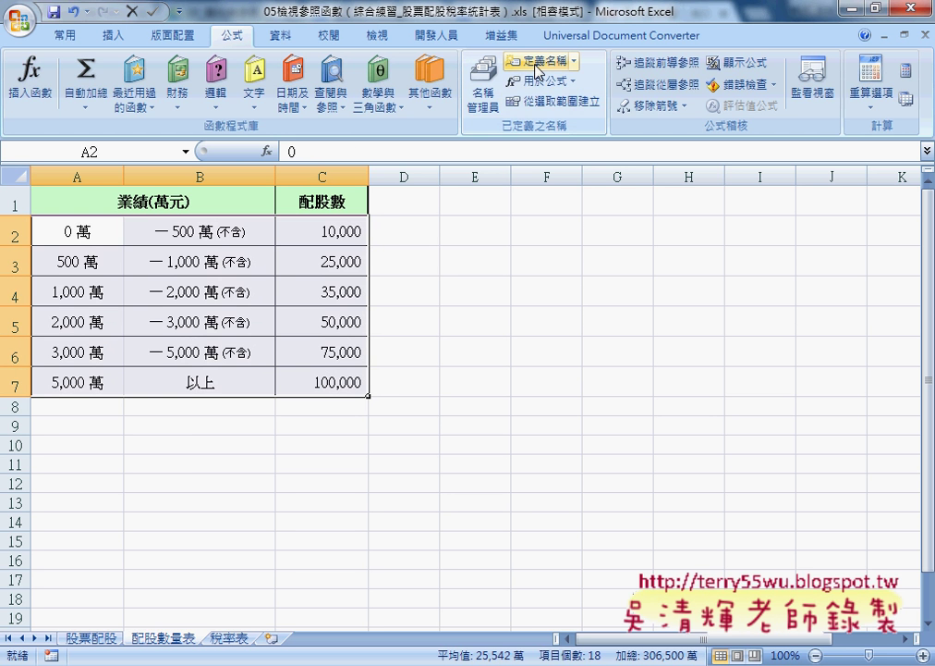
left_click(535, 67)
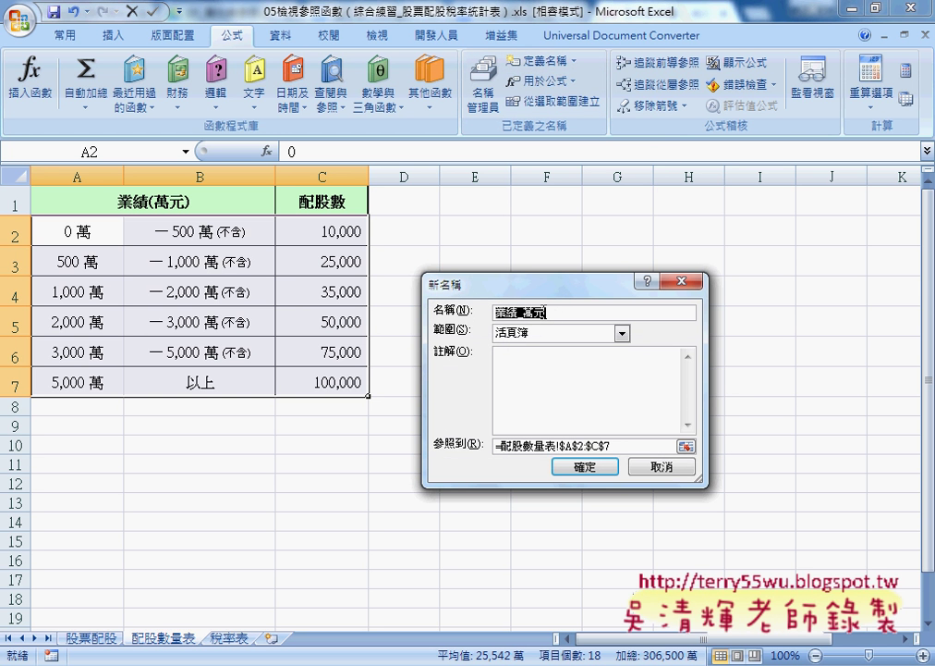
type("配股數量表")
left_click(587, 467)
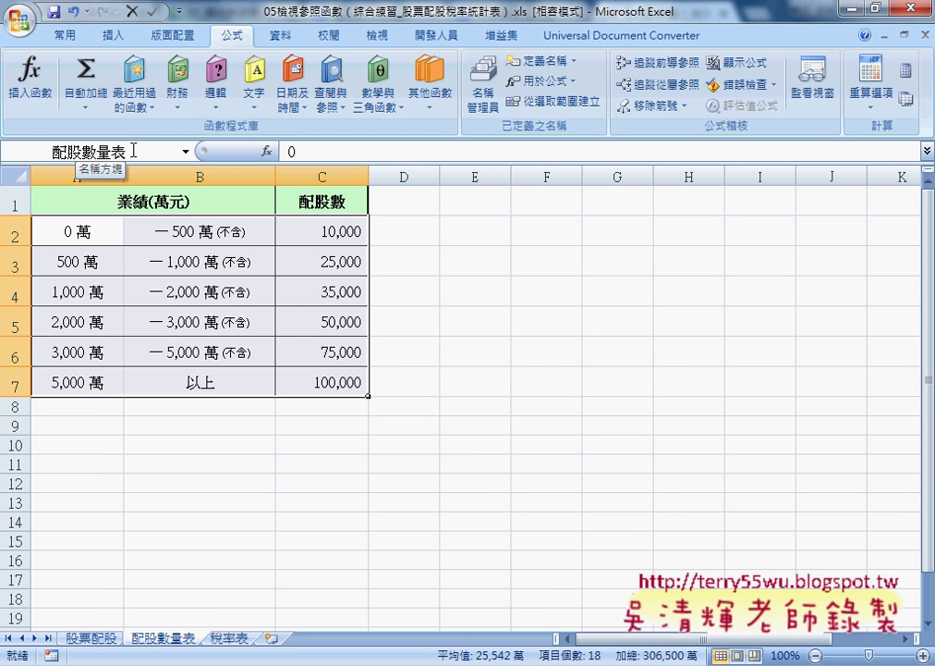
- Name range B1:E3 on the 稅率表 sheet 稅率表 via the Name Box
left_click(231, 638)
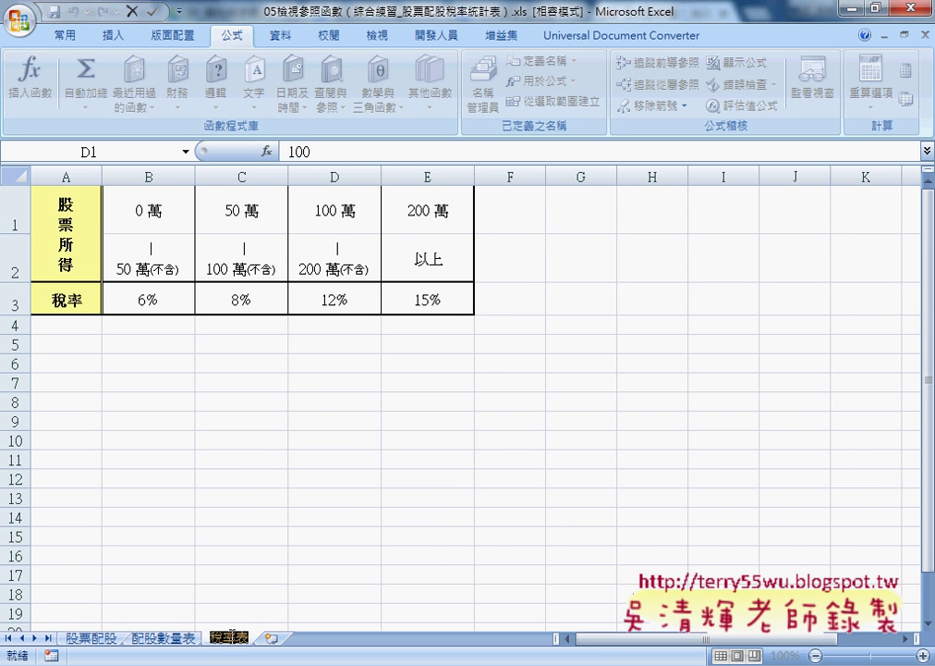
left_click_drag(151, 203, 405, 307)
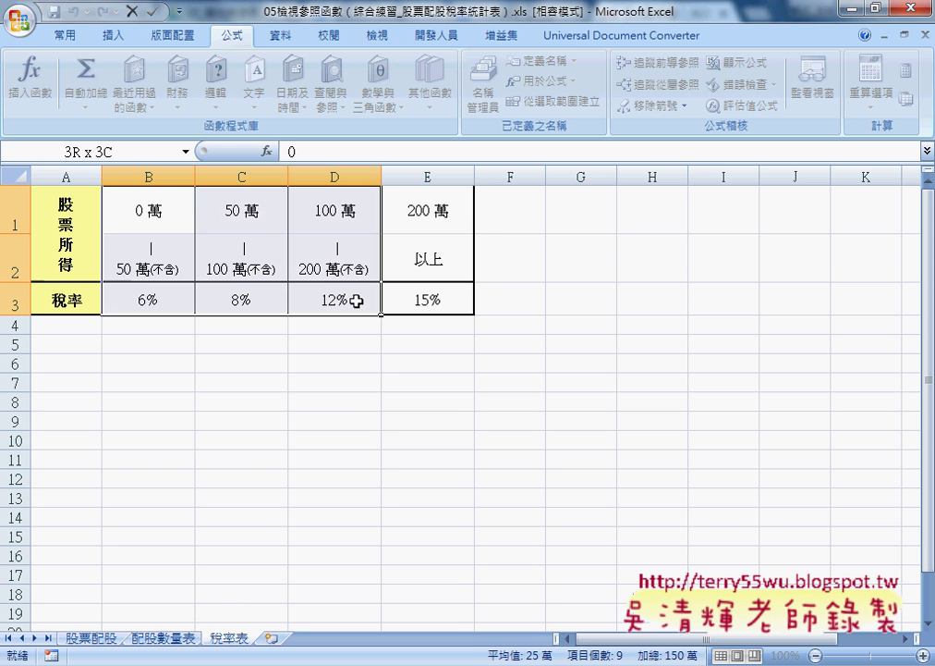
left_click(116, 155)
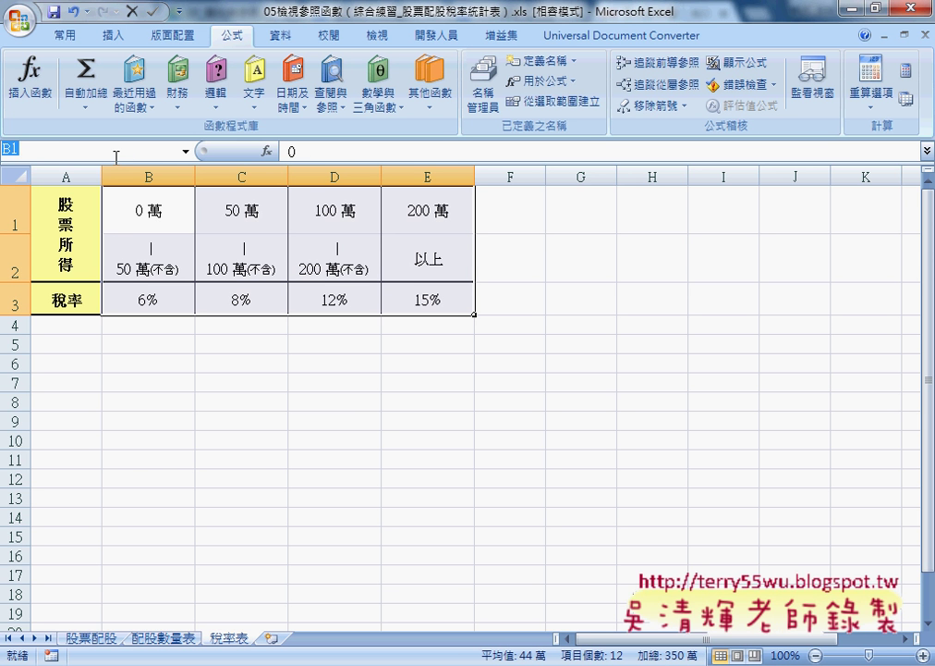
type("稅率表")
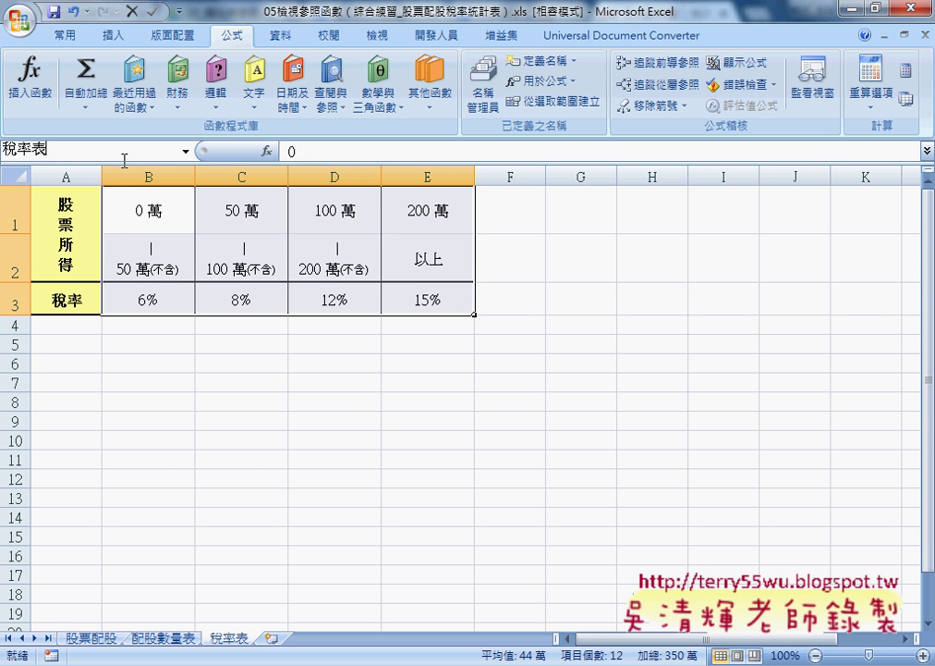
key("Return")
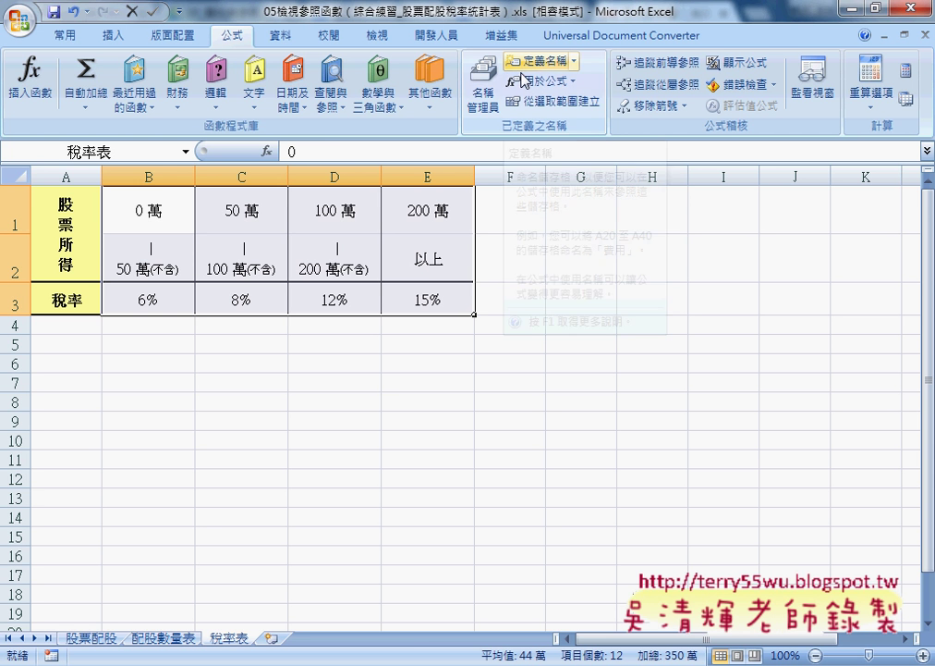
- Check the exercise instructions workbook, then return to the 股票配股 sheet at C4
left_click(97, 637)
left_click(277, 197)
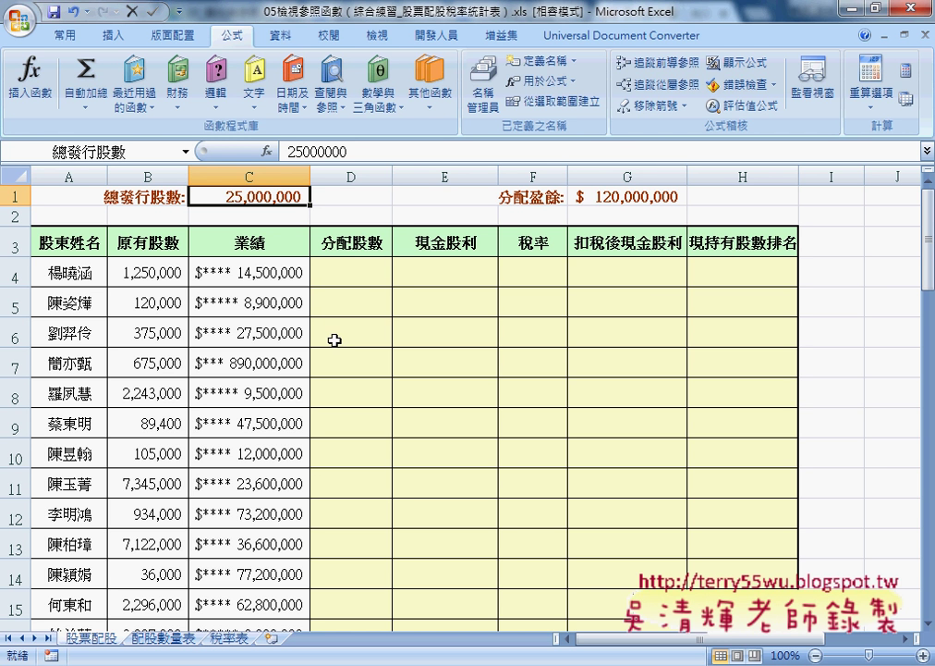
left_click(364, 277)
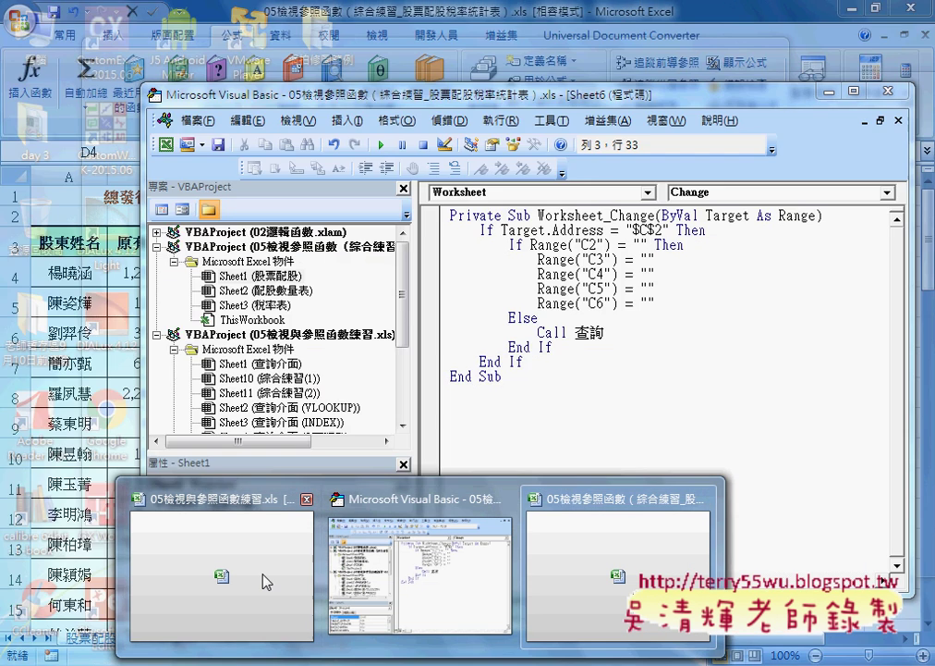
left_click(220, 573)
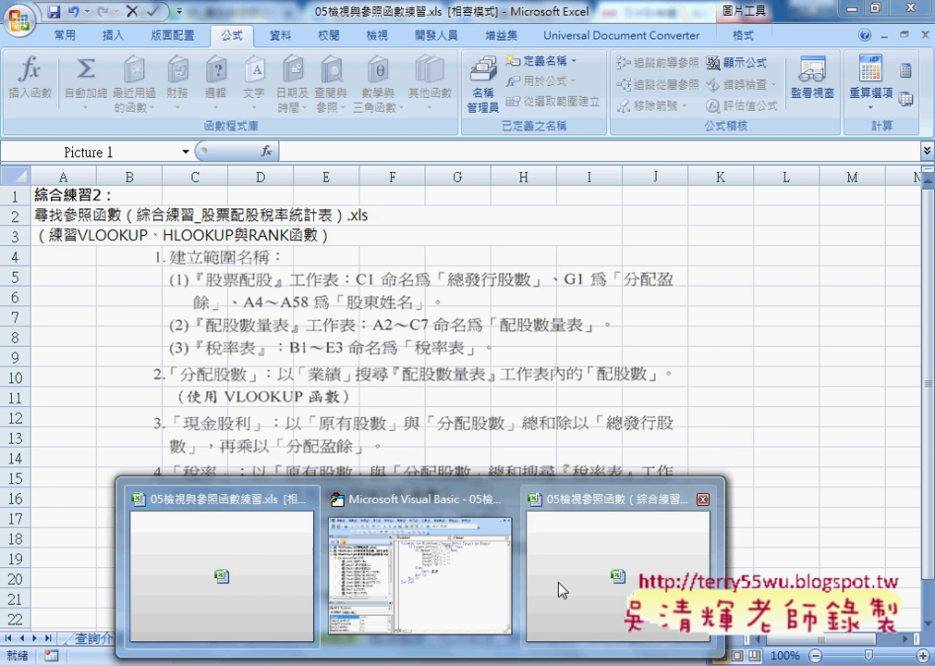
left_click(559, 589)
left_click(265, 272)
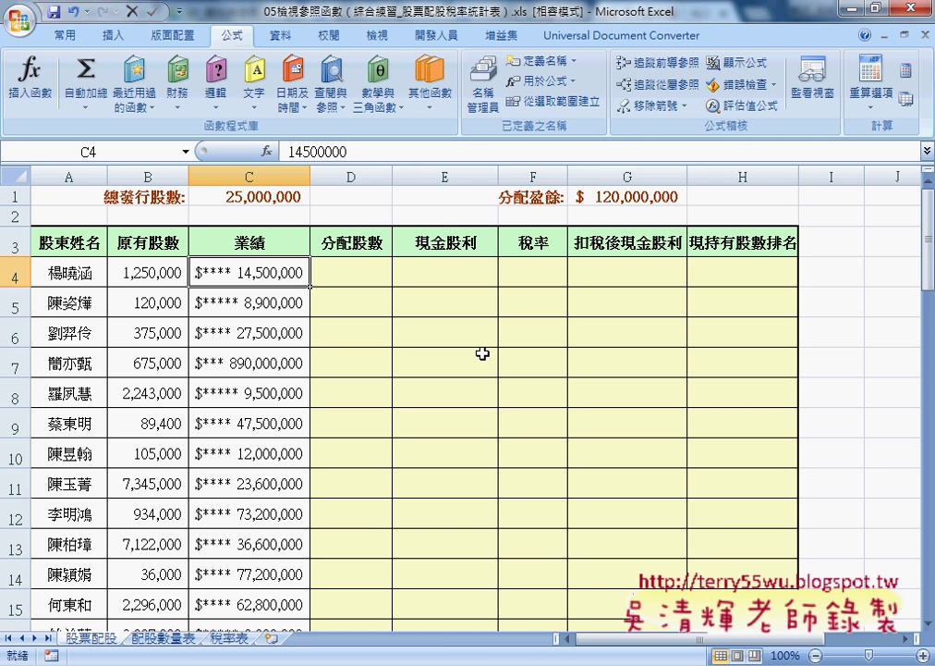
- Inspect the 1,000 萬 bracket row A4:C4 on the 配股數量表 sheet
left_click(167, 637)
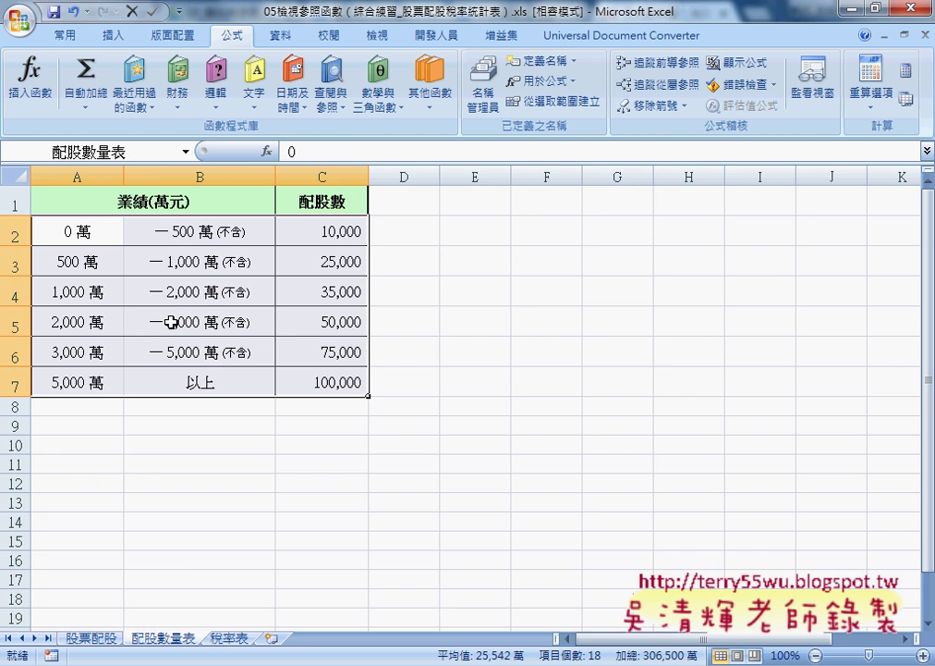
left_click_drag(63, 296, 329, 301)
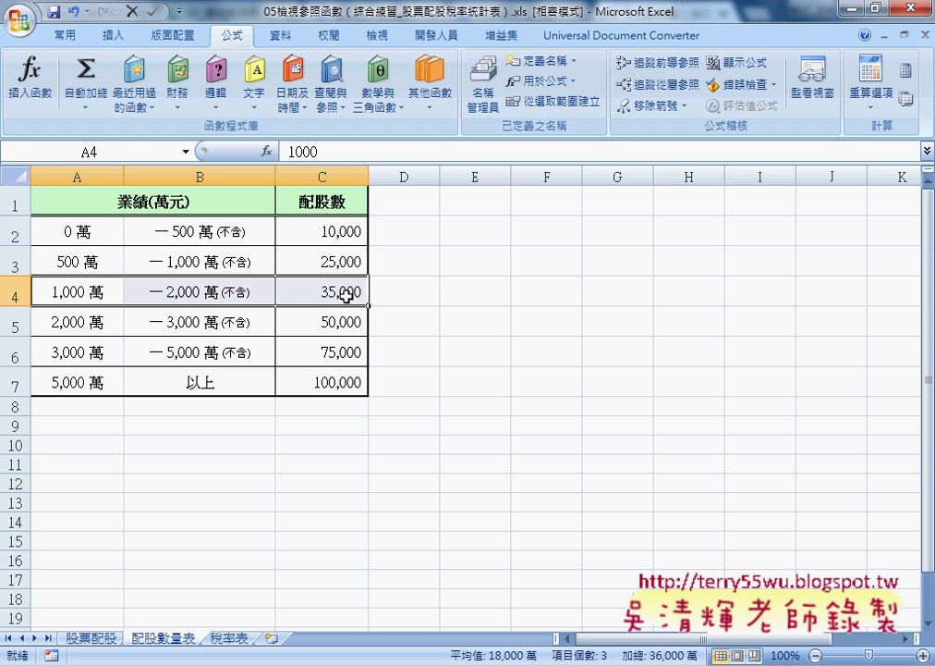
left_click(345, 294)
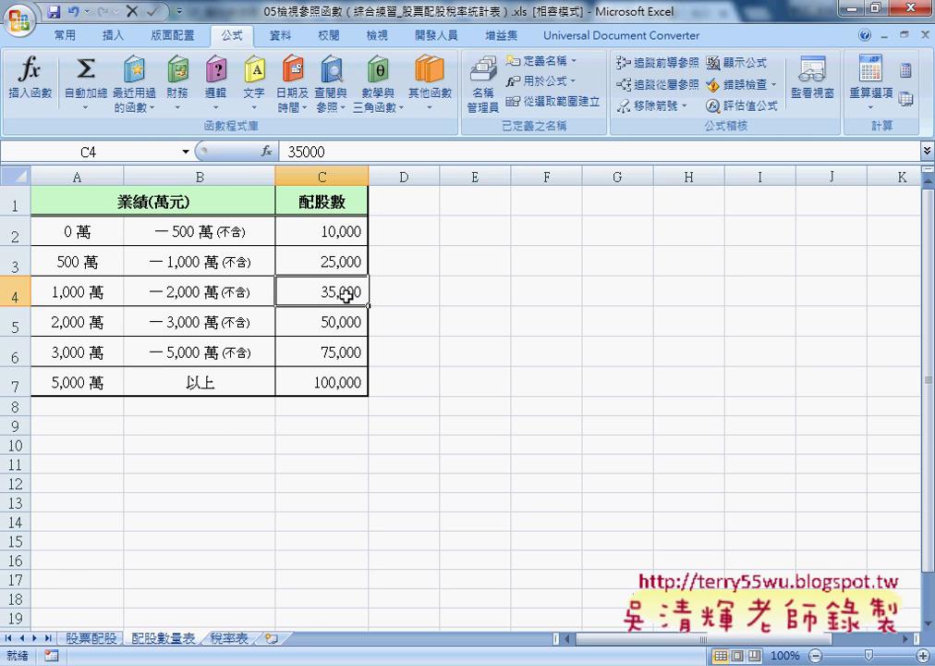
- Insert a VLOOKUP into D4 of 股票配股 from the Lookup & Reference category
left_click(89, 638)
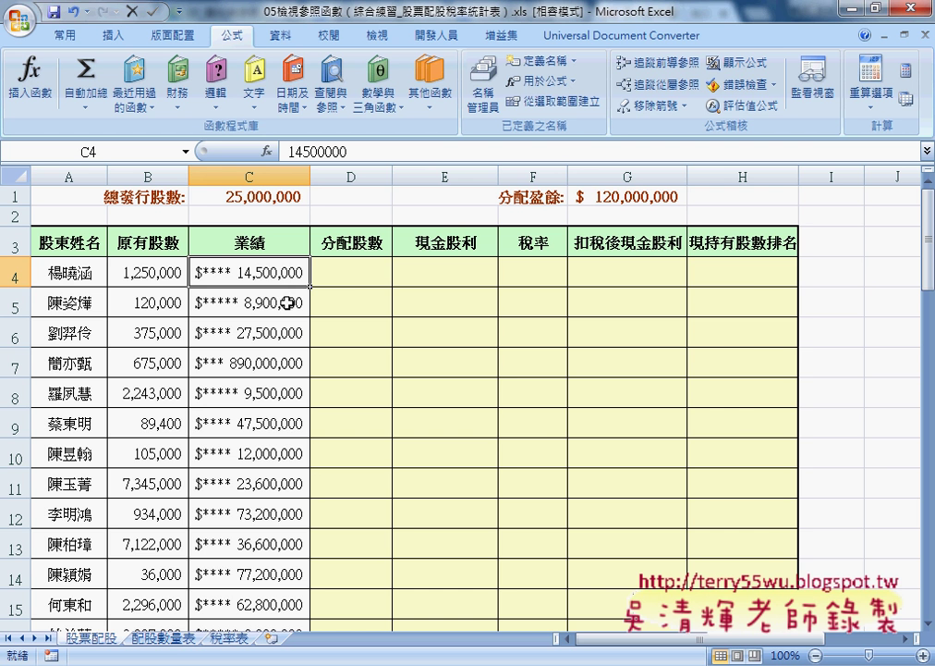
left_click(359, 283)
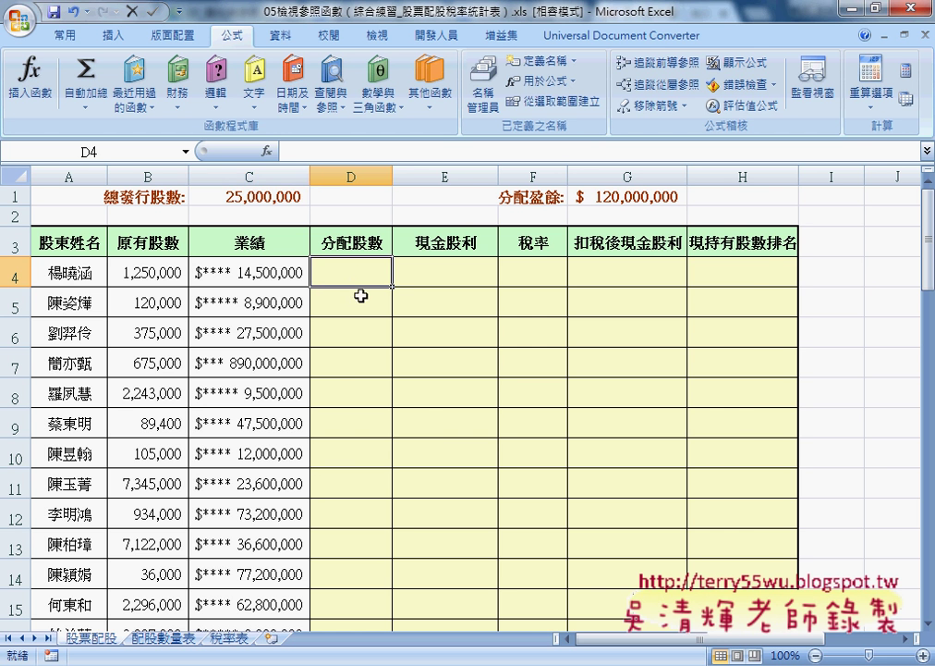
left_click(266, 151)
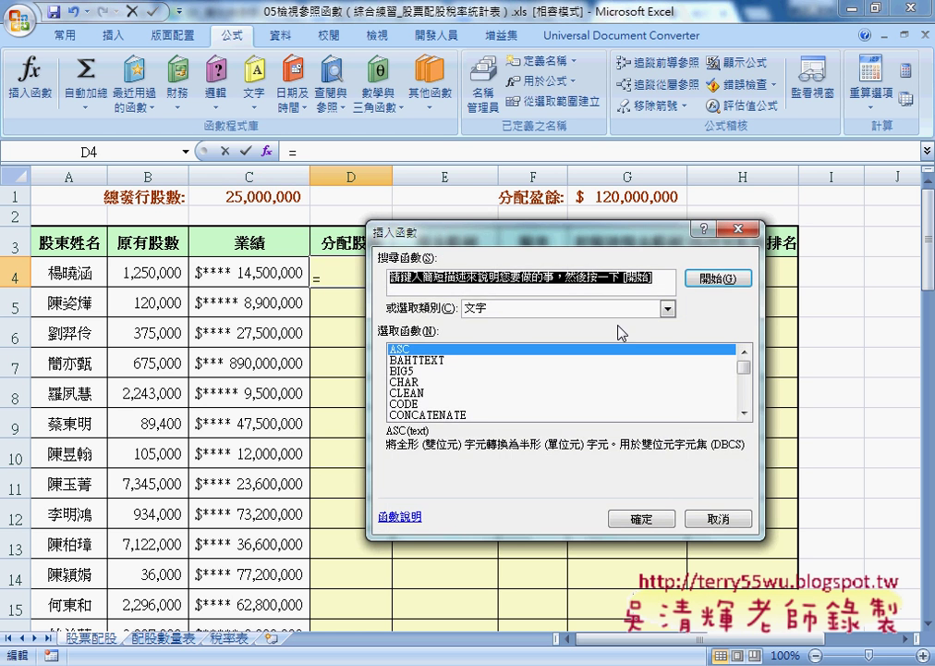
left_click(617, 312)
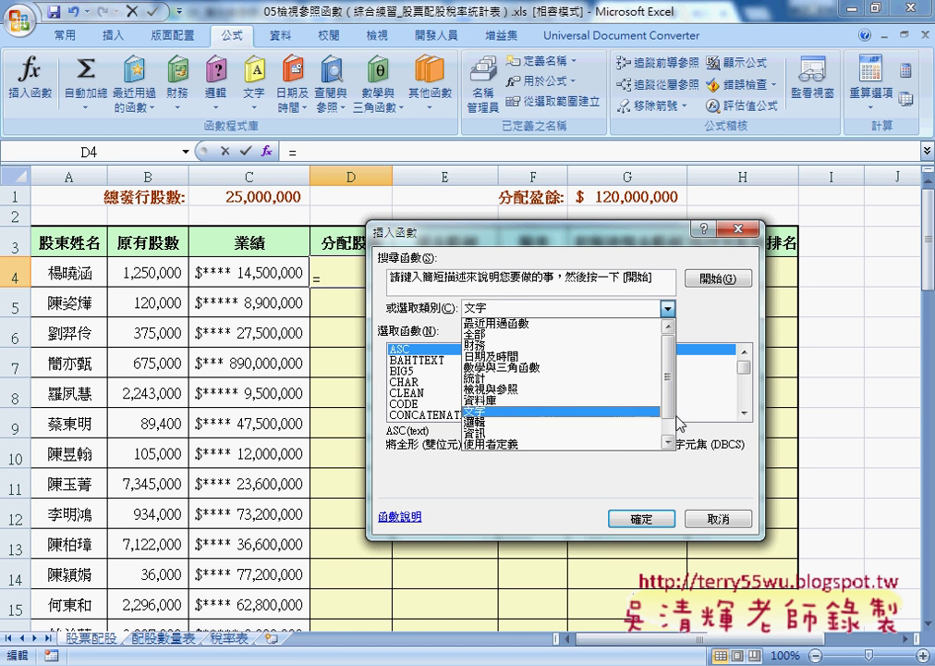
left_click(645, 389)
left_click_drag(743, 369, 743, 414)
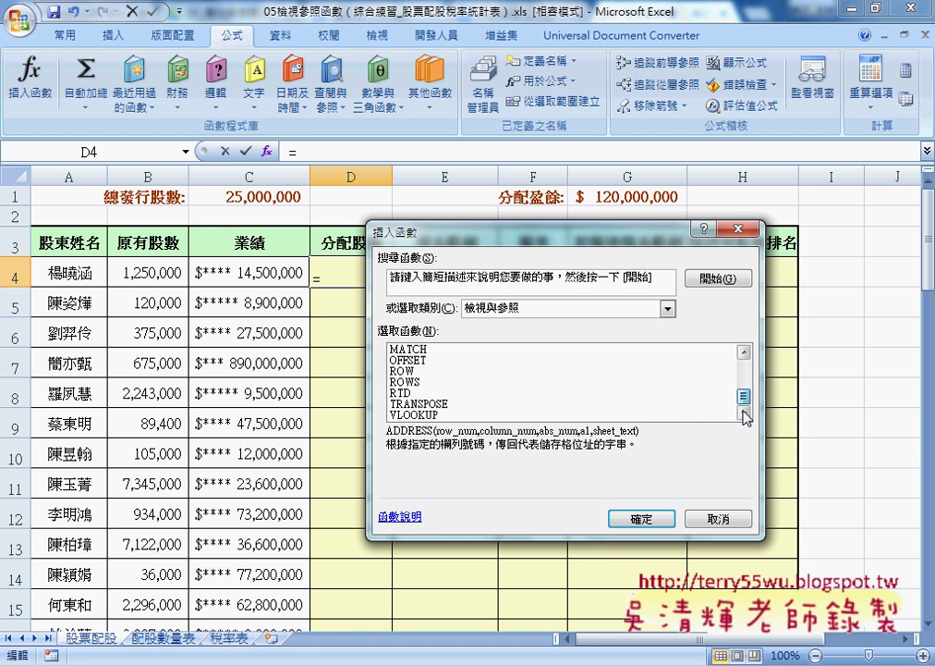
left_click(472, 416)
double_click(472, 417)
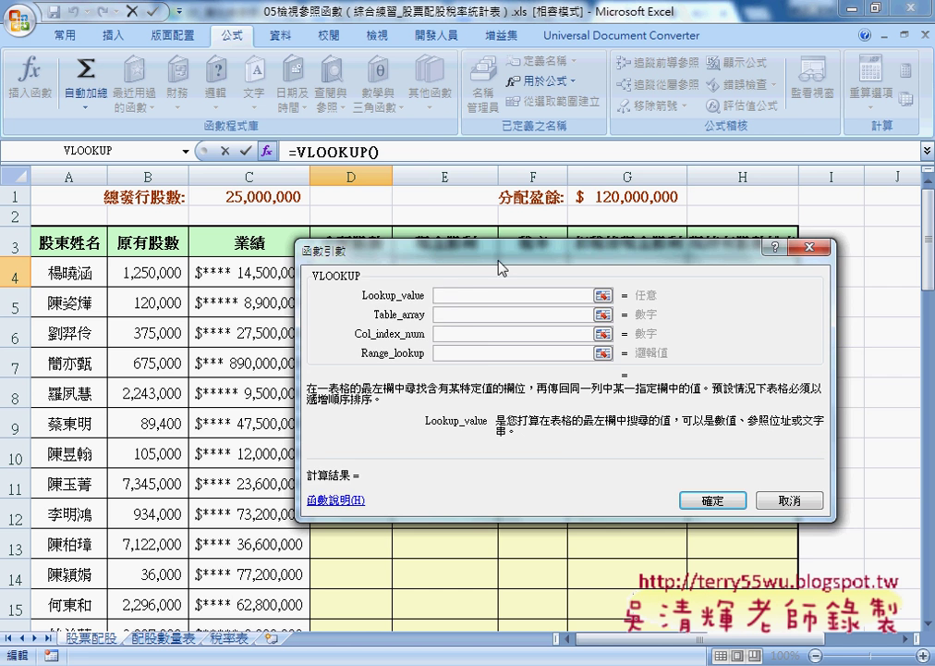
- Set VLOOKUP's lookup value to C4/10000 and table to the pasted name 配股數量表
left_click(277, 269)
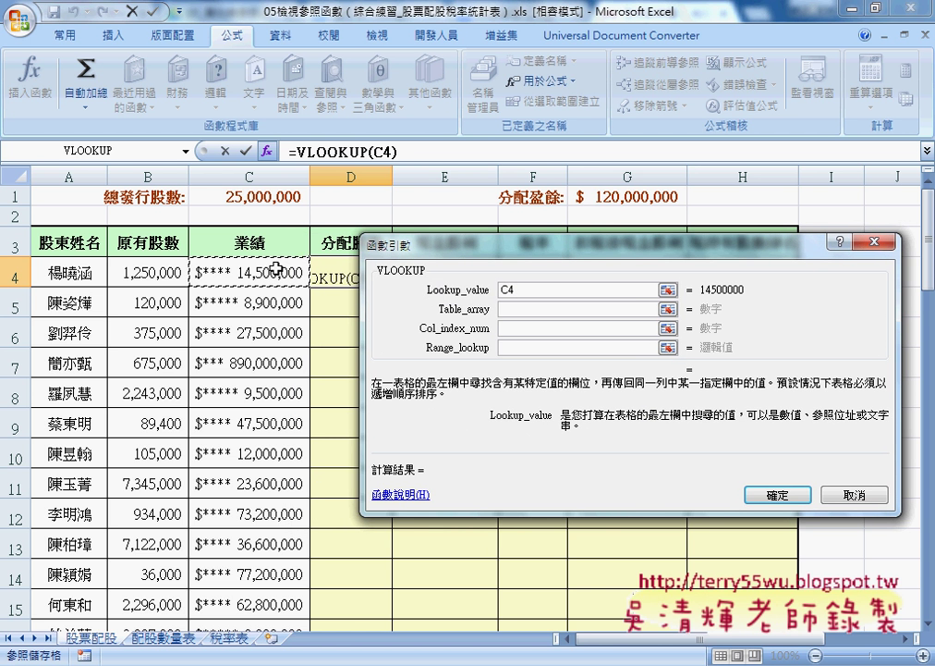
left_click(511, 309)
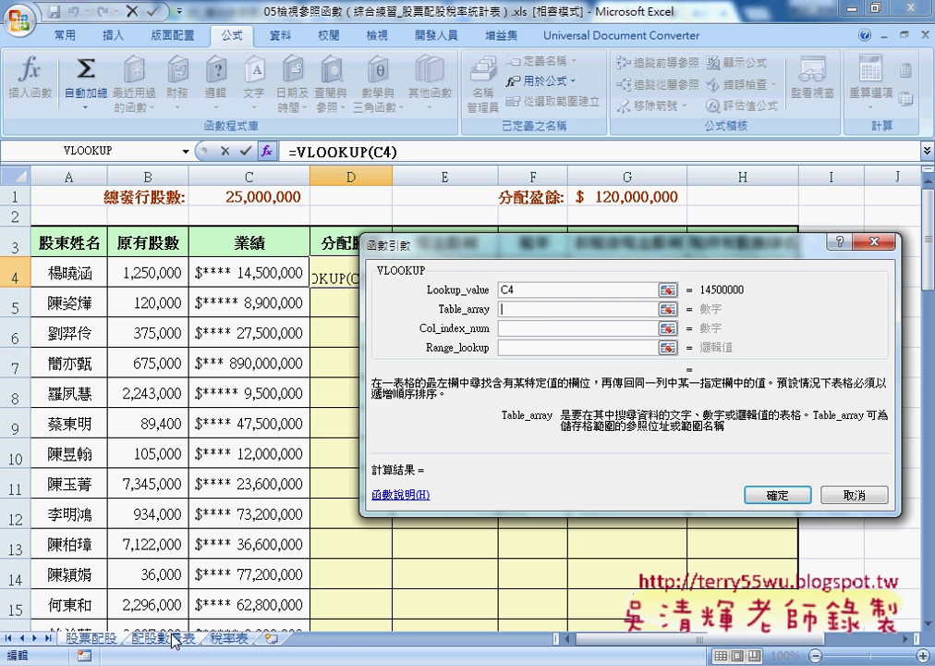
key("F3")
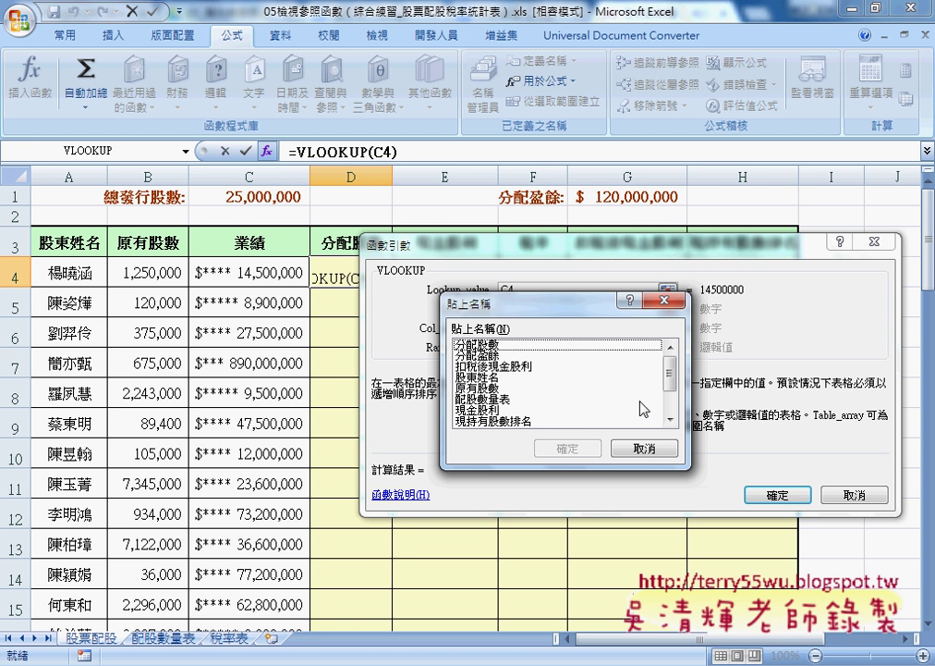
left_click(529, 400)
double_click(529, 404)
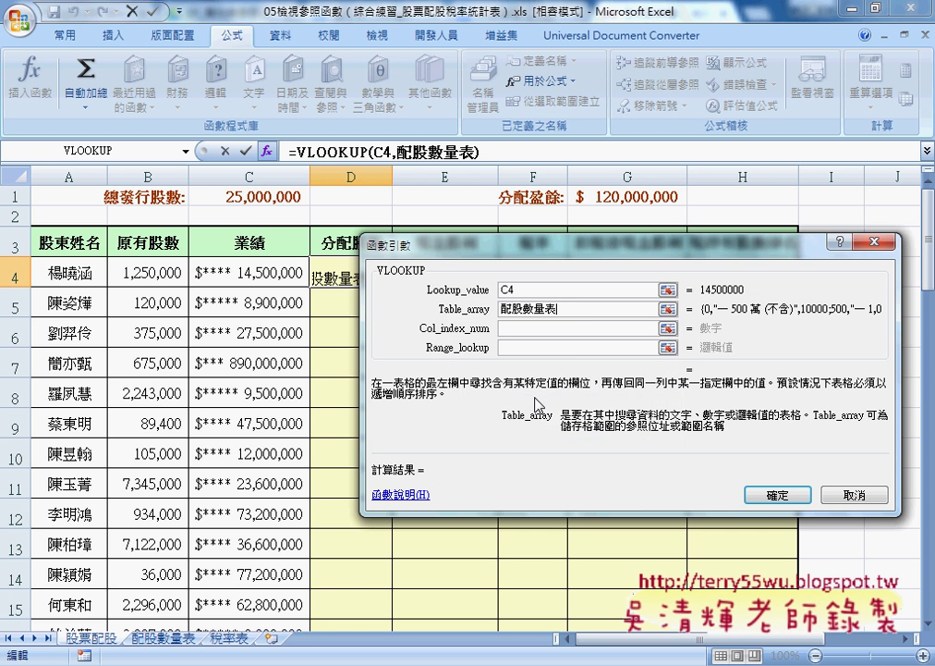
left_click(574, 311)
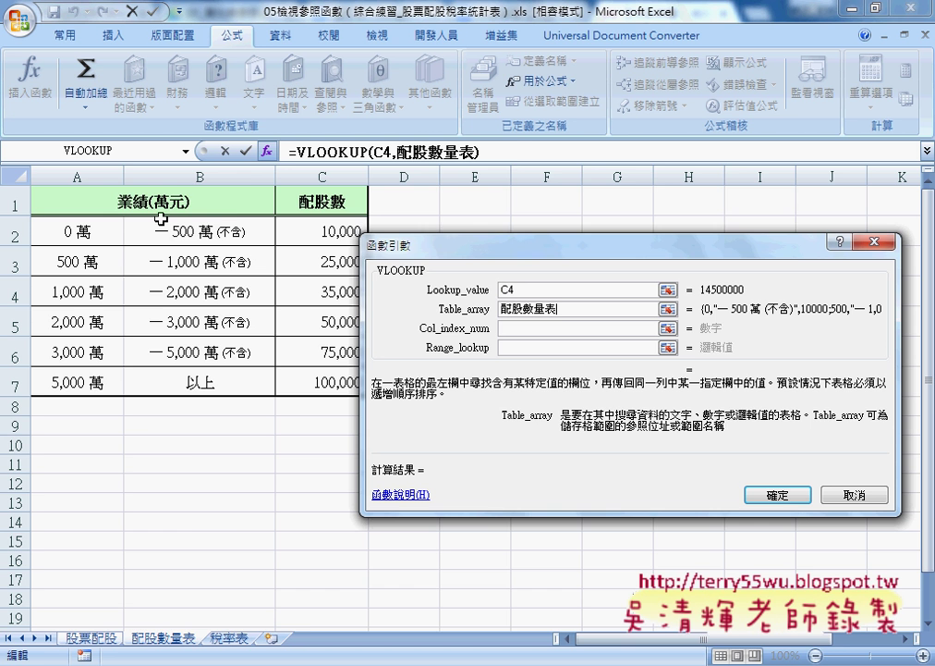
left_click(552, 291)
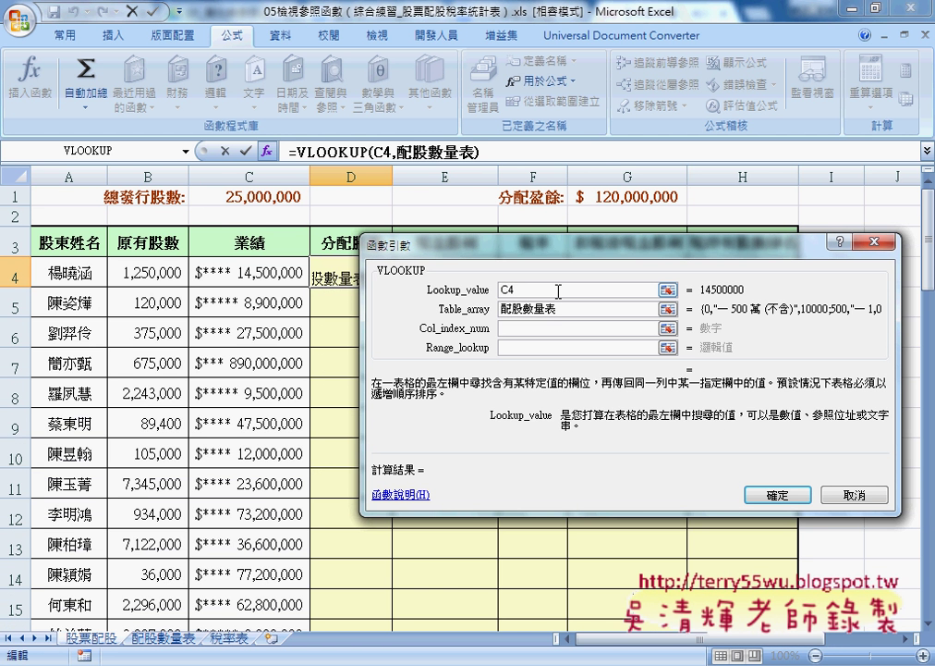
type("/10")
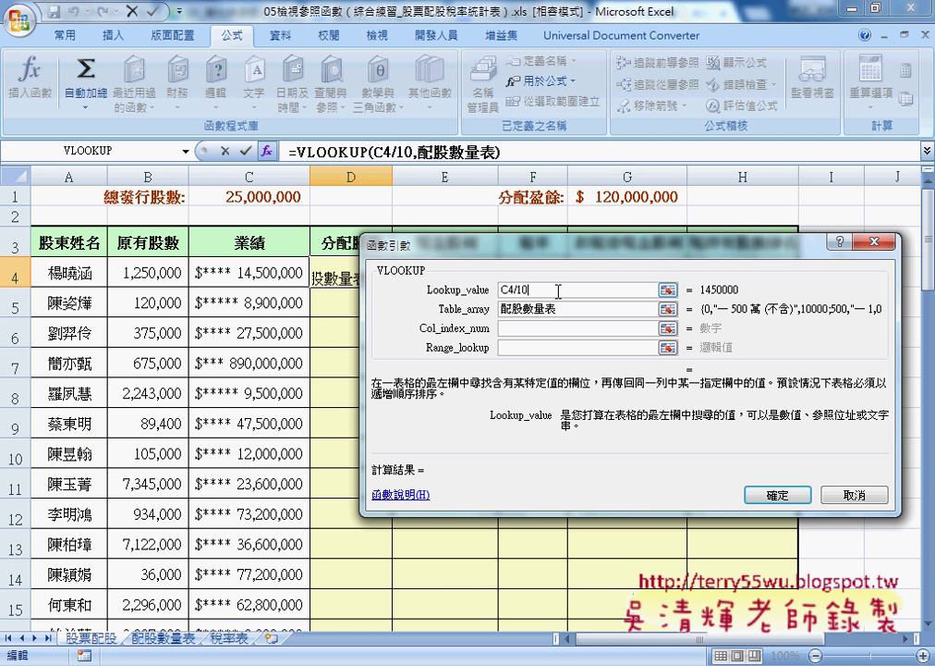
type("000")
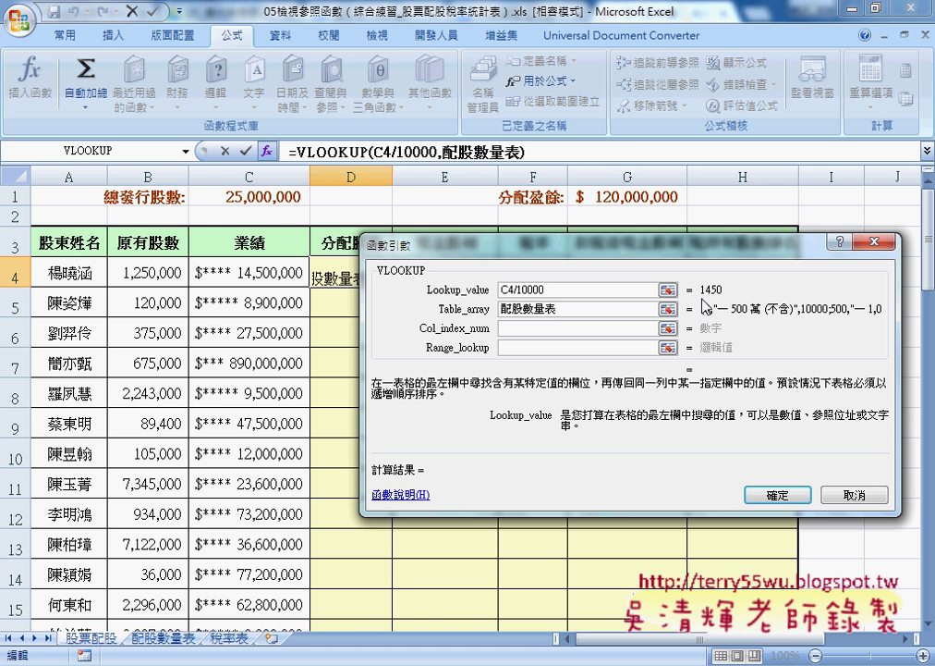
left_click(568, 309)
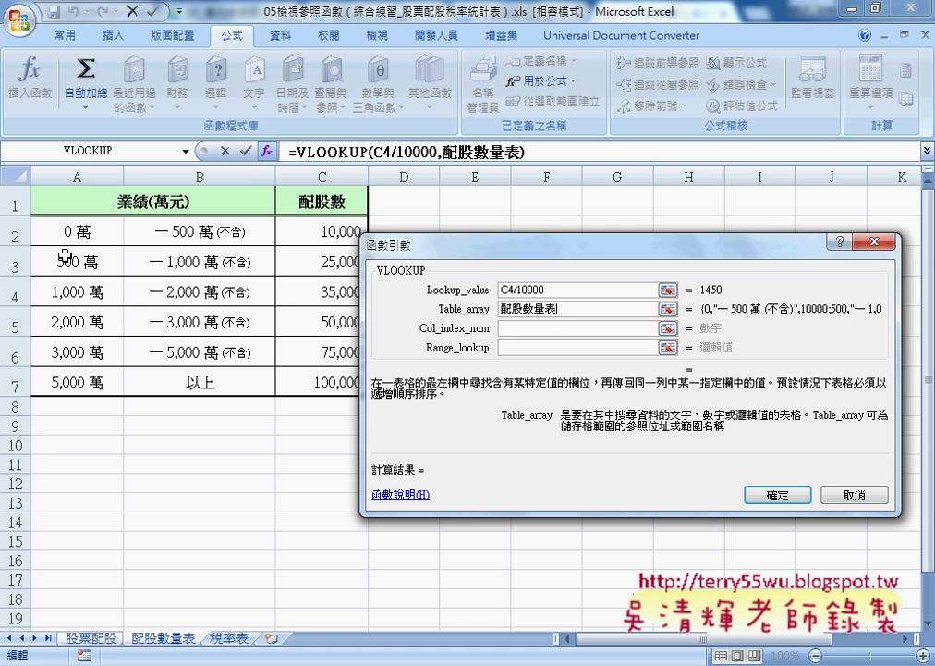
- Set column 3 and range lookup 1, then fill =VLOOKUP(C4/10000,配股數量表,3,1) down column D
left_click(518, 328)
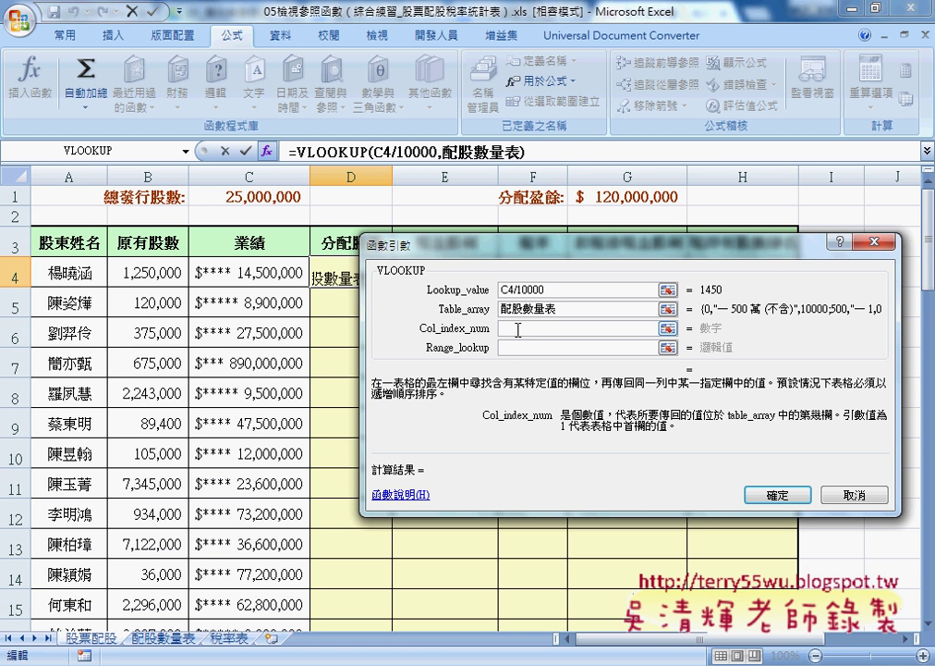
type("3")
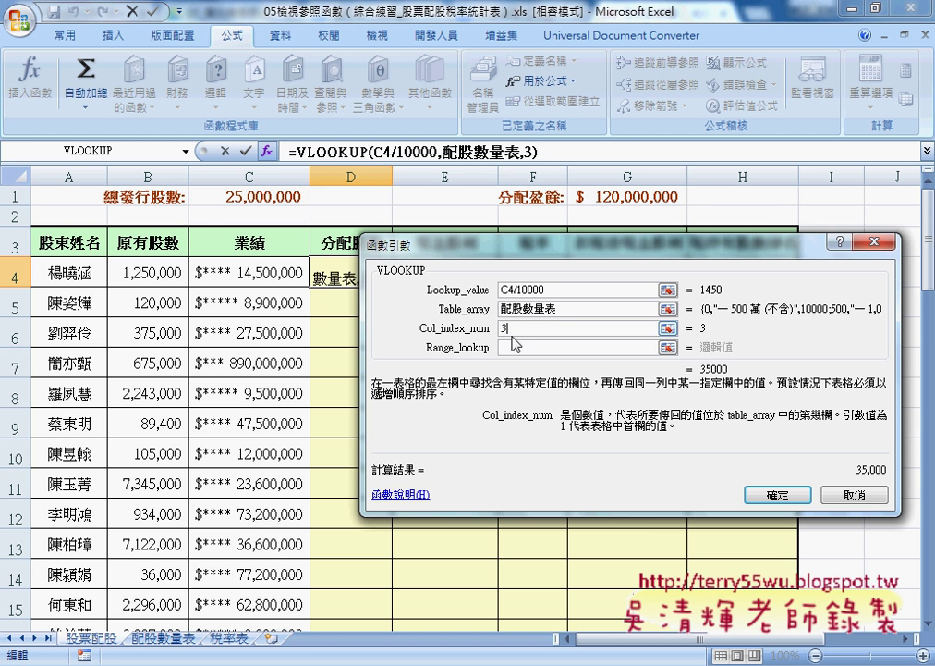
key("Tab")
left_click(567, 313)
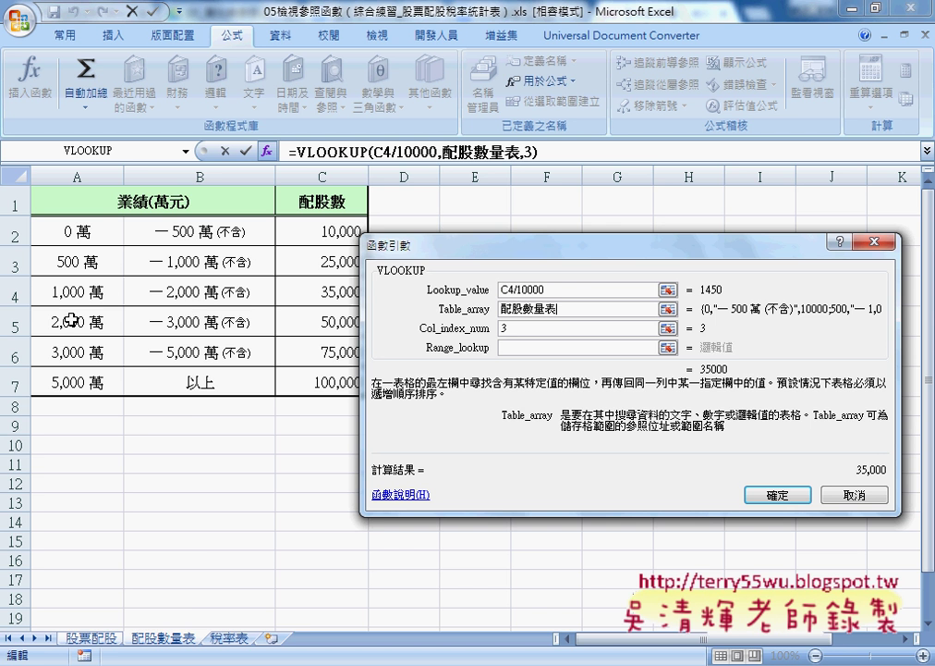
left_click(555, 348)
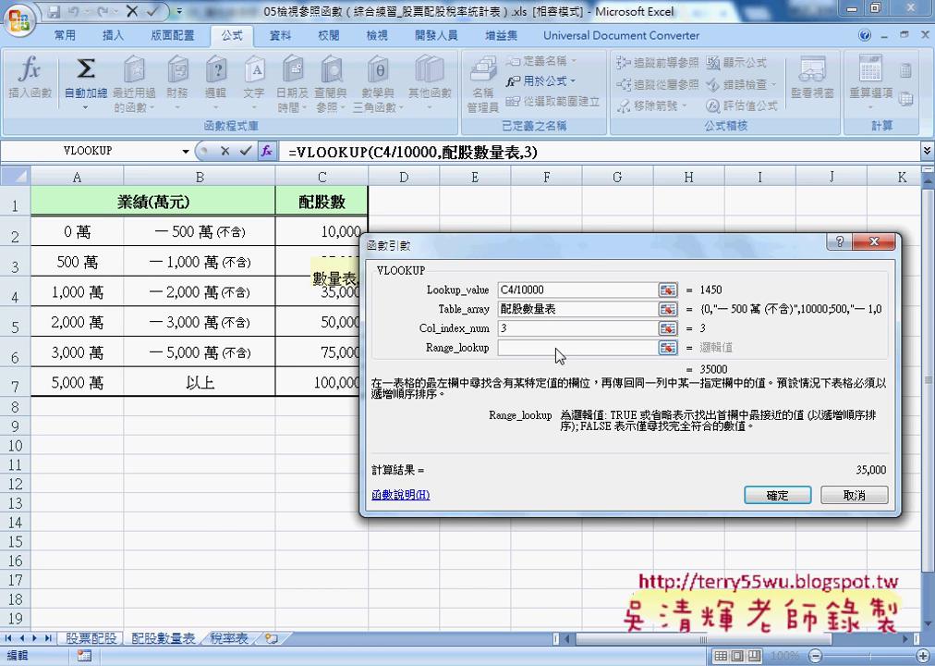
type("1")
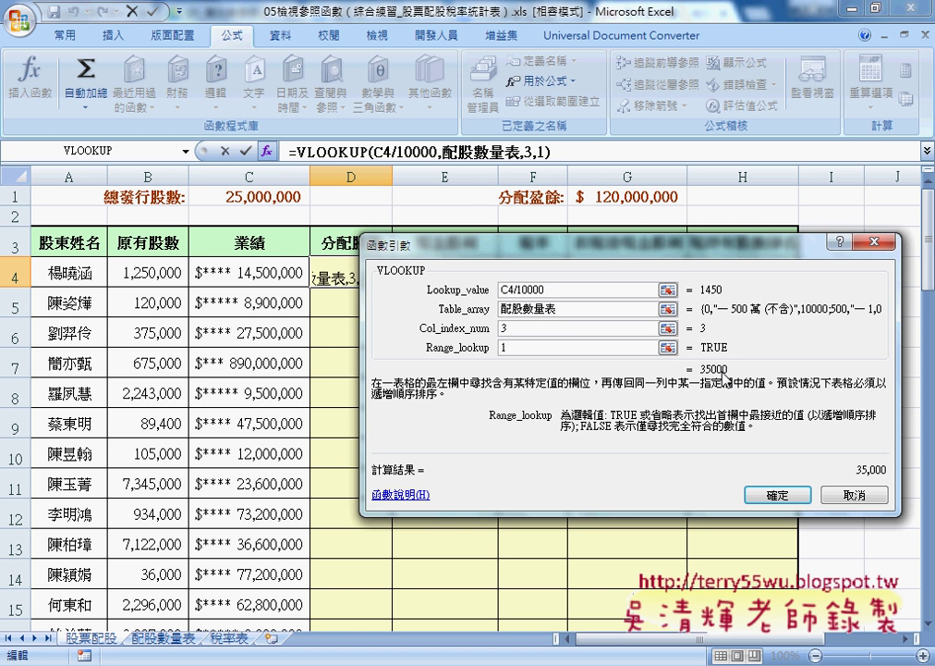
left_click(776, 495)
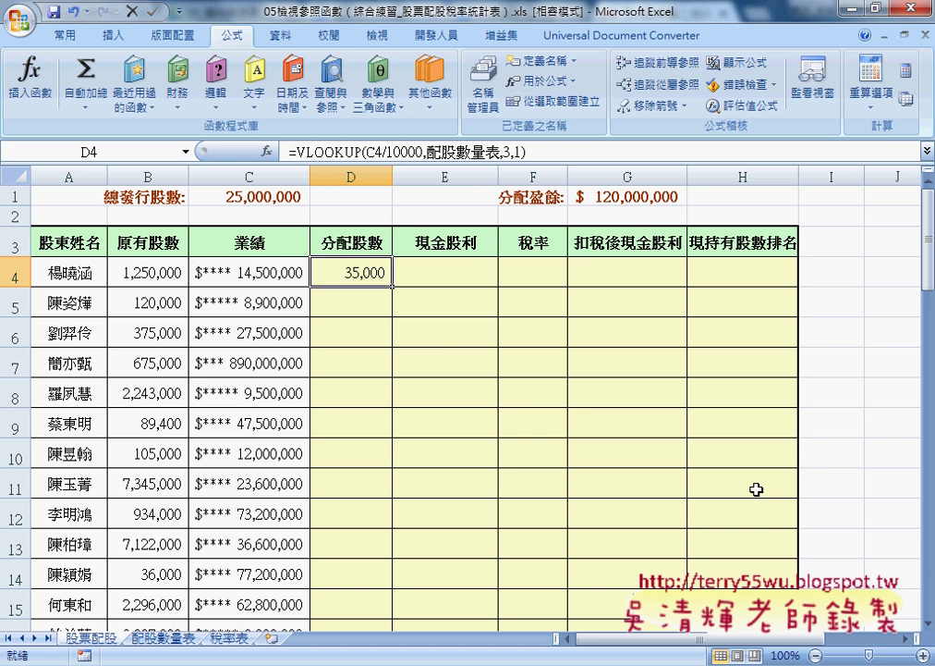
double_click(394, 289)
- Select E4, then bring up 05檢視與參照函數練習.xls showing the 現金股利 step
left_click(423, 276)
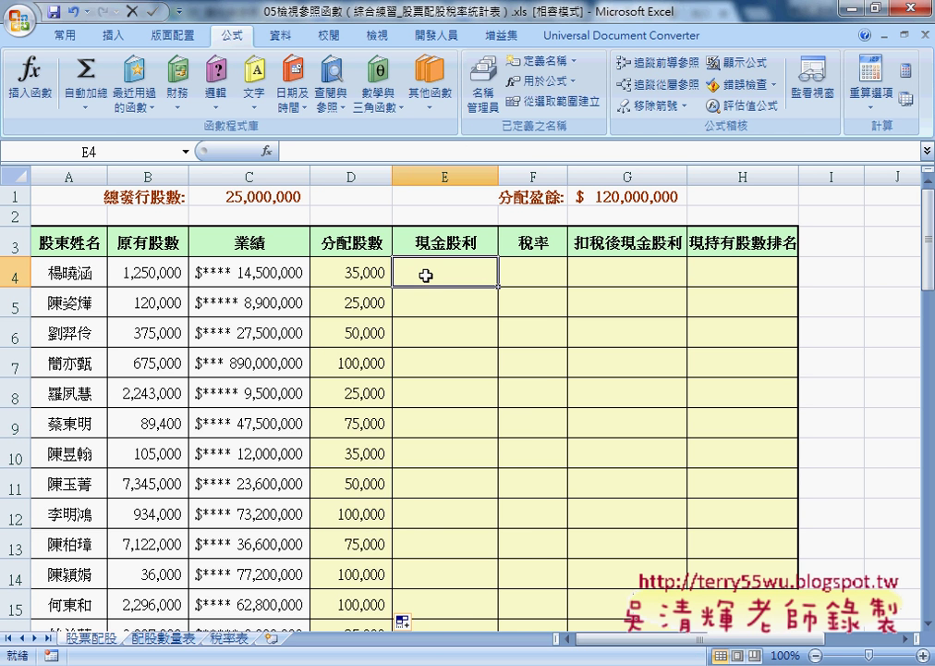
mouse_move(421, 661)
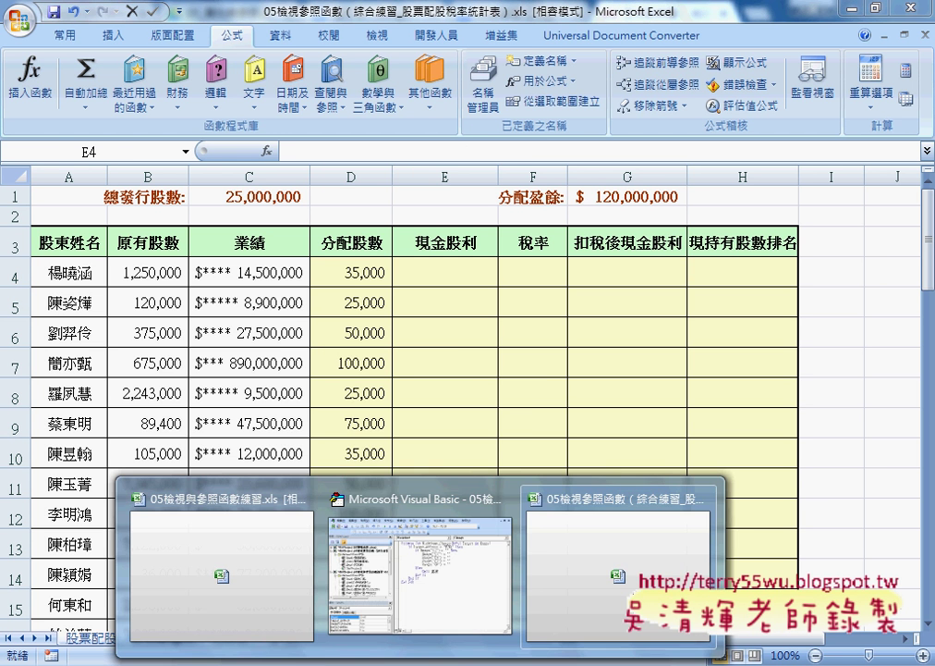
left_click(298, 599)
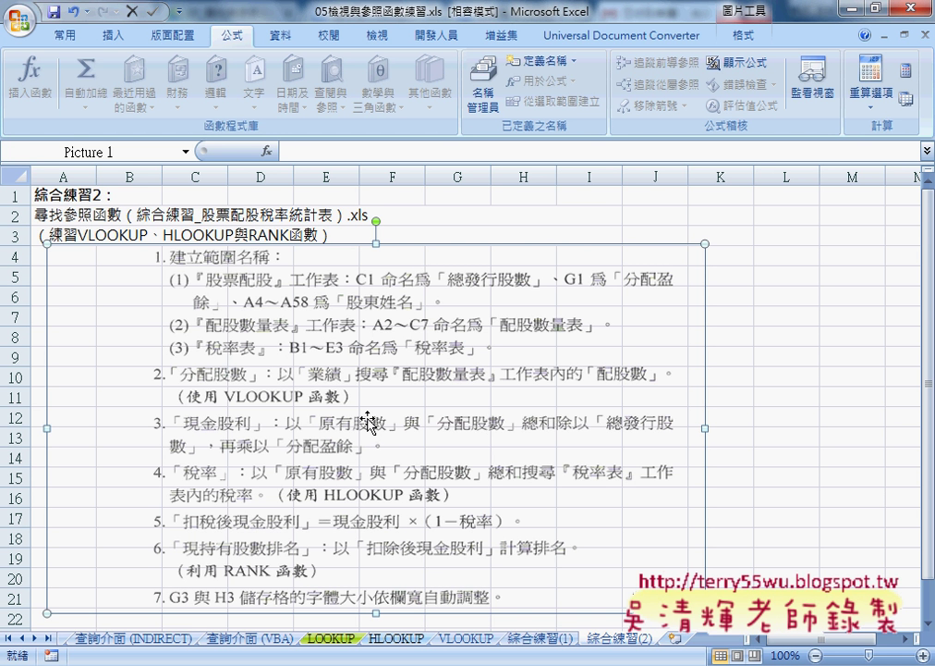
left_click(417, 659)
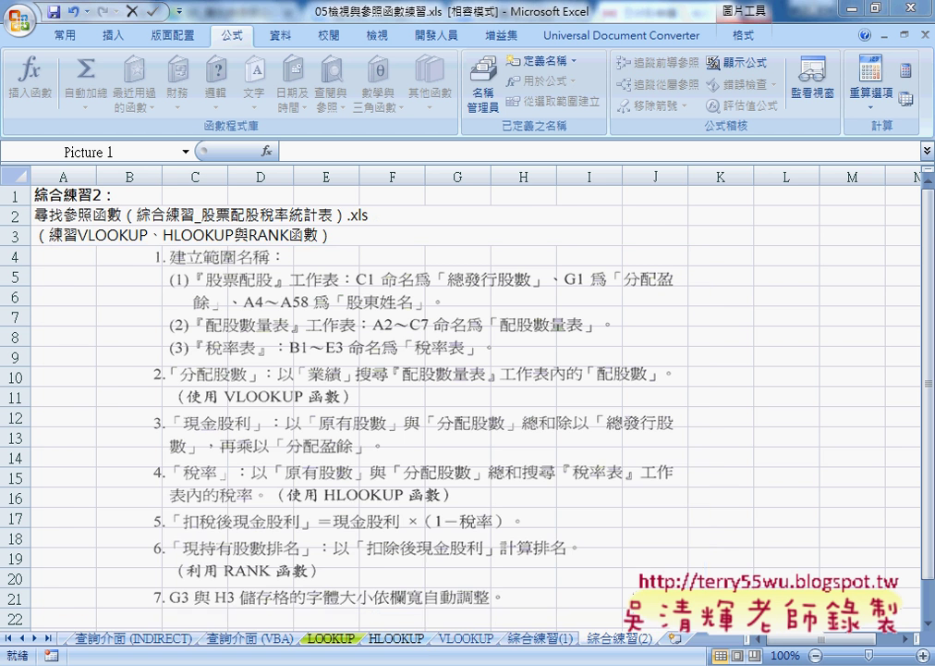
- In E4, start the formula =(原有股數+分配股數 using the defined names
left_click(612, 580)
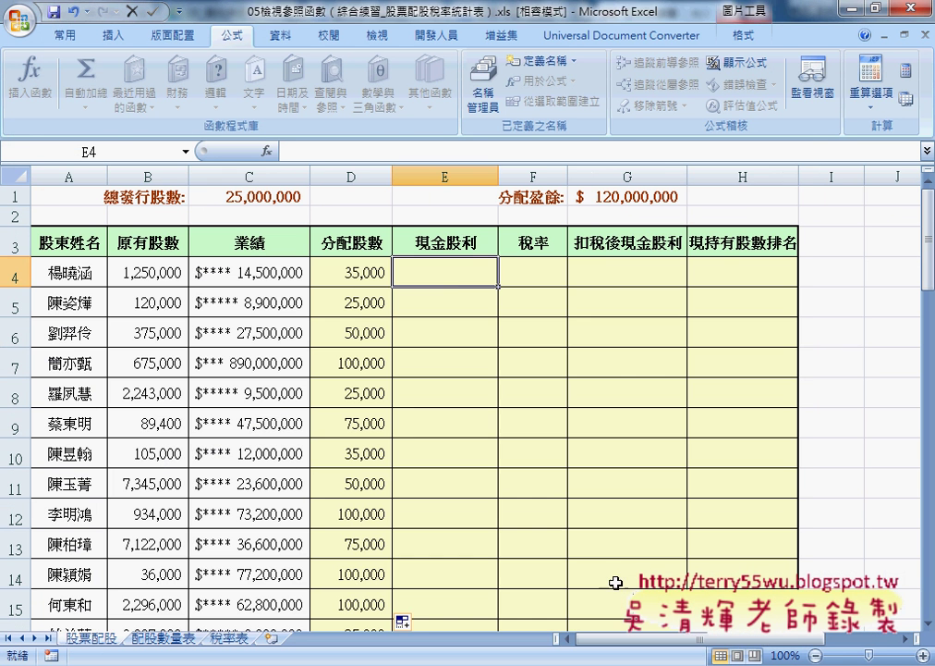
left_click(346, 143)
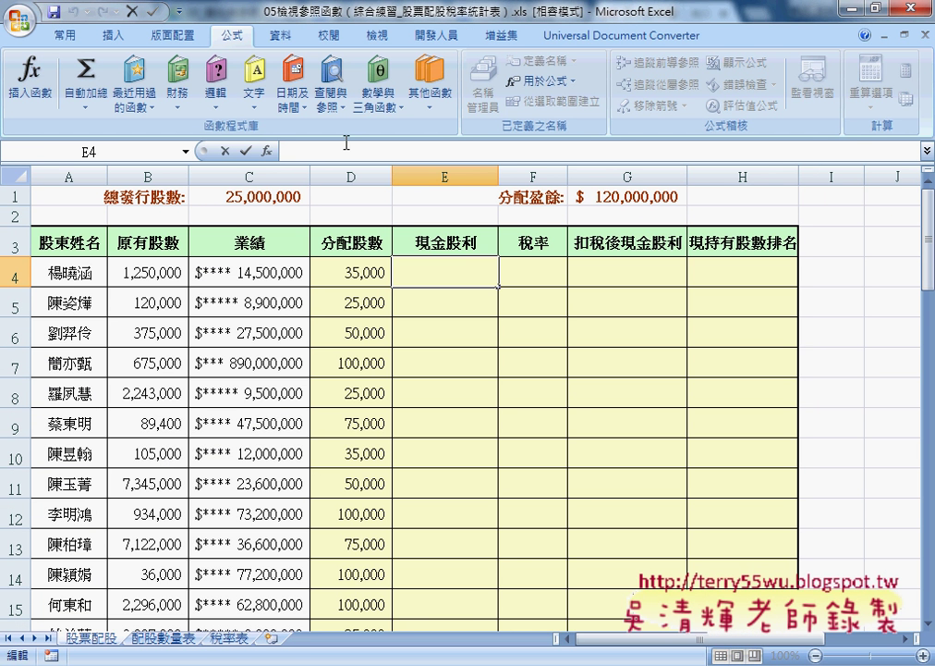
type("-")
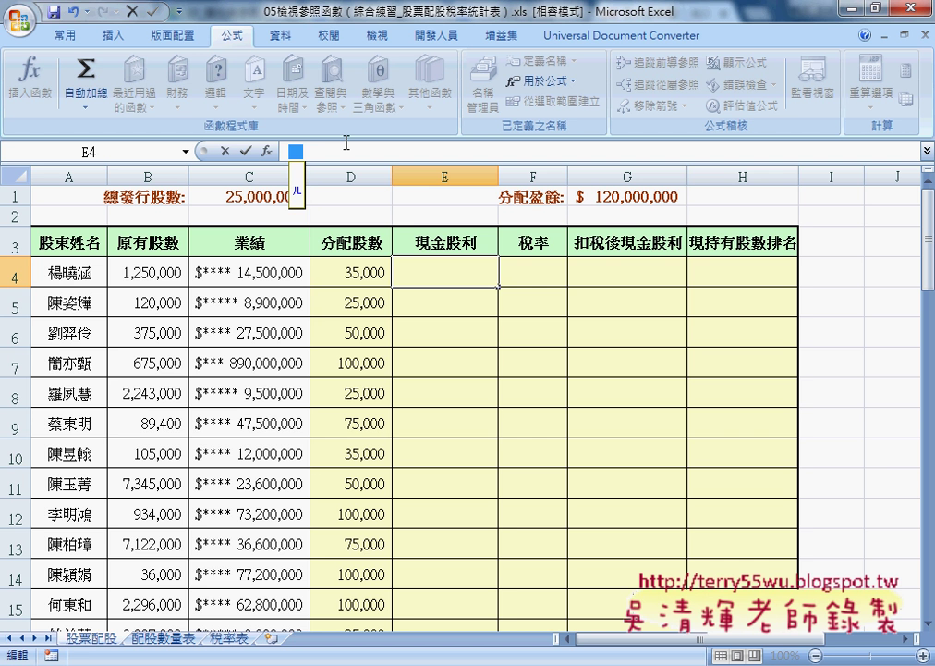
key("Escape")
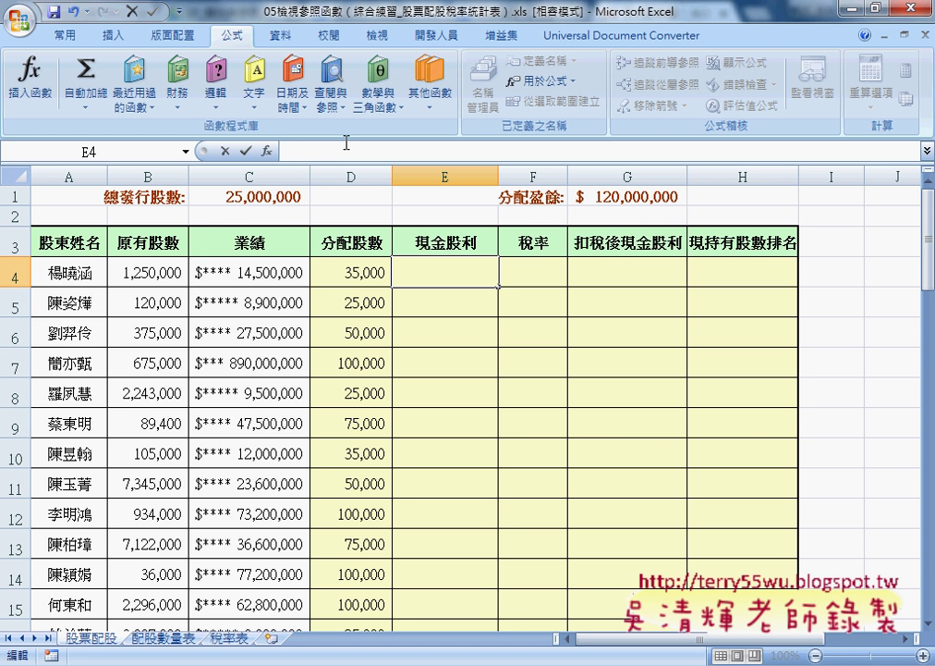
type("=")
type("(")
key("F3")
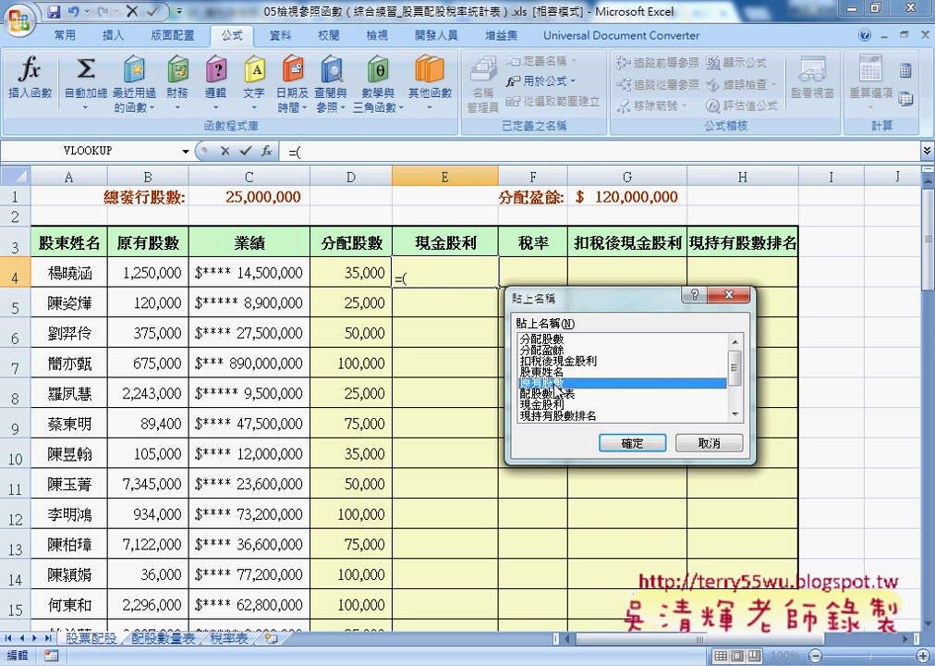
double_click(555, 382)
type("+")
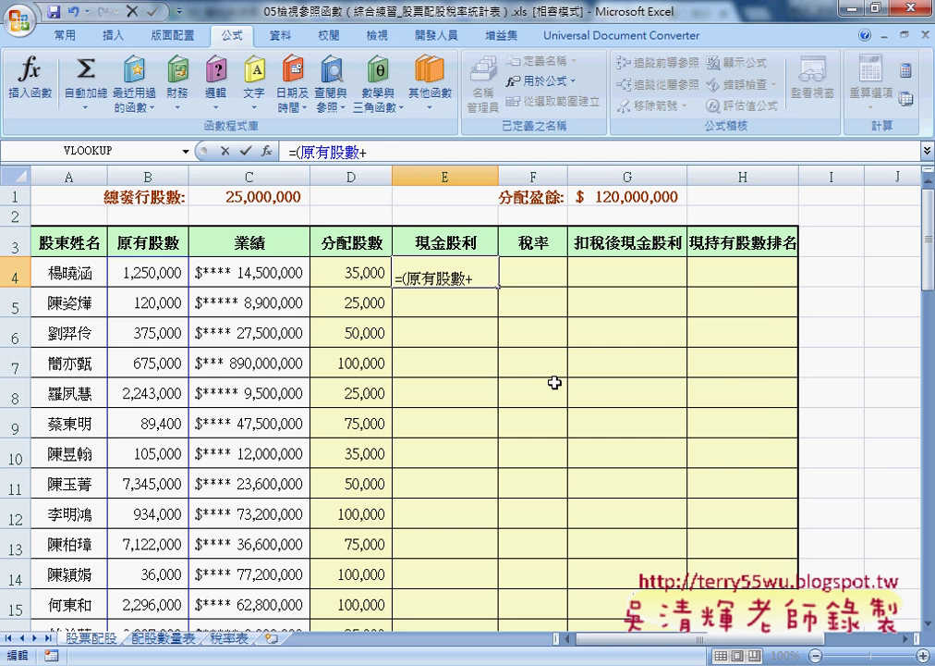
key("F3")
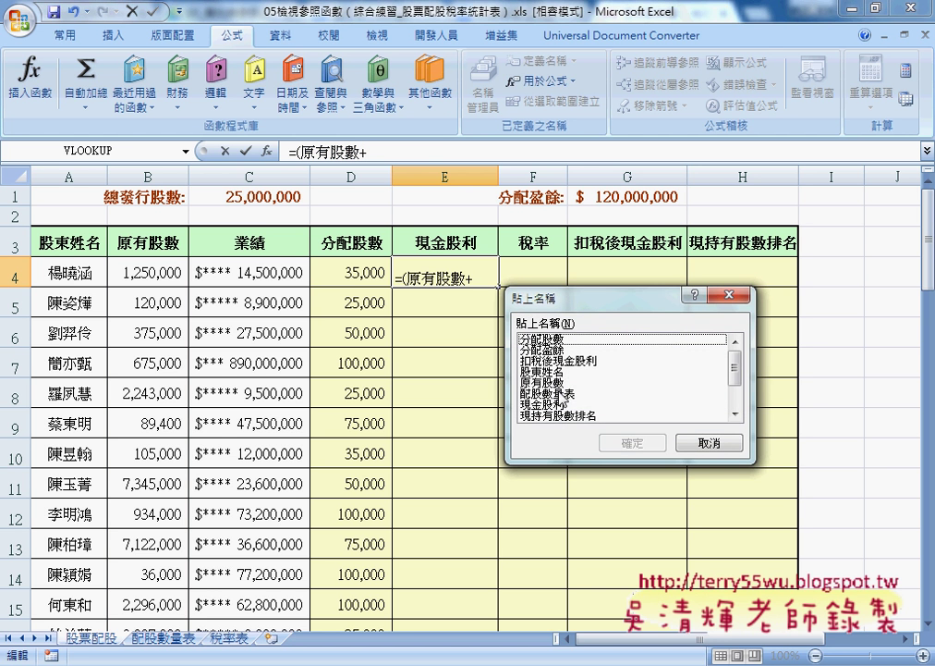
double_click(560, 338)
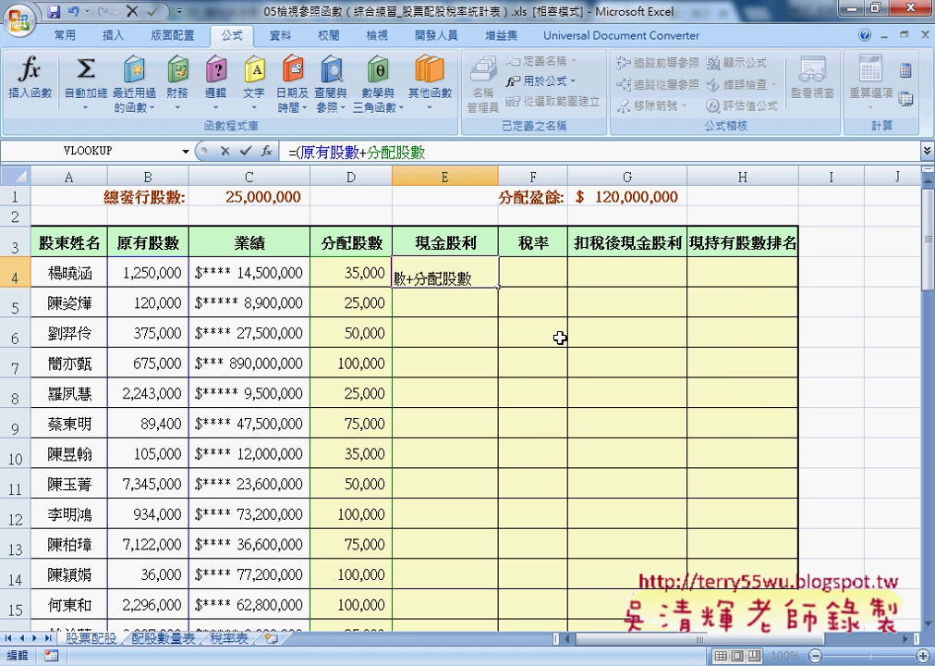
- Complete it with )/總發行股數*分配盈餘 and enter it, giving $6,168,000
type(")/")
key("F3")
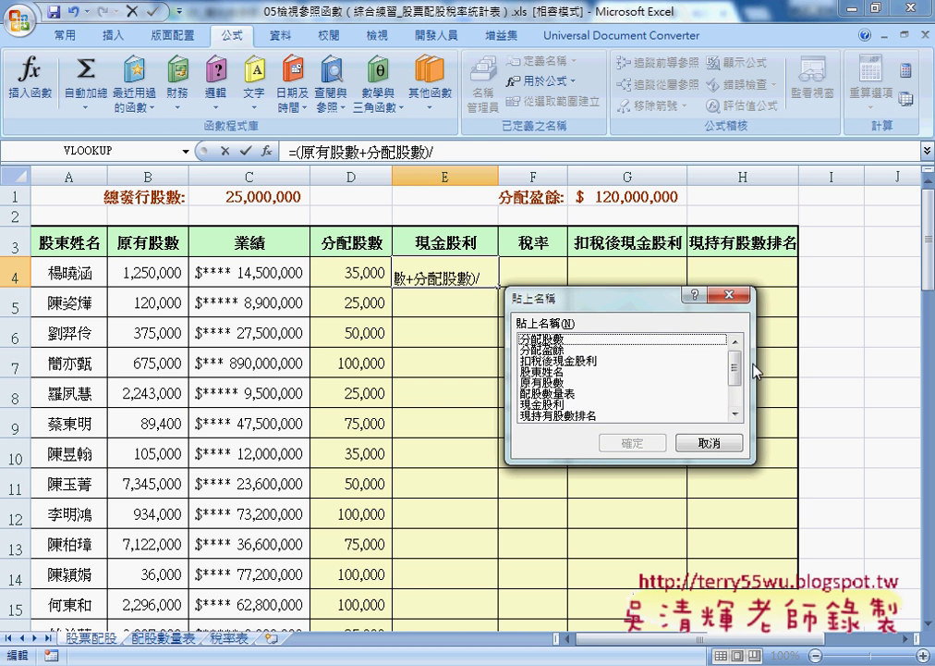
left_click_drag(736, 361, 735, 393)
double_click(554, 416)
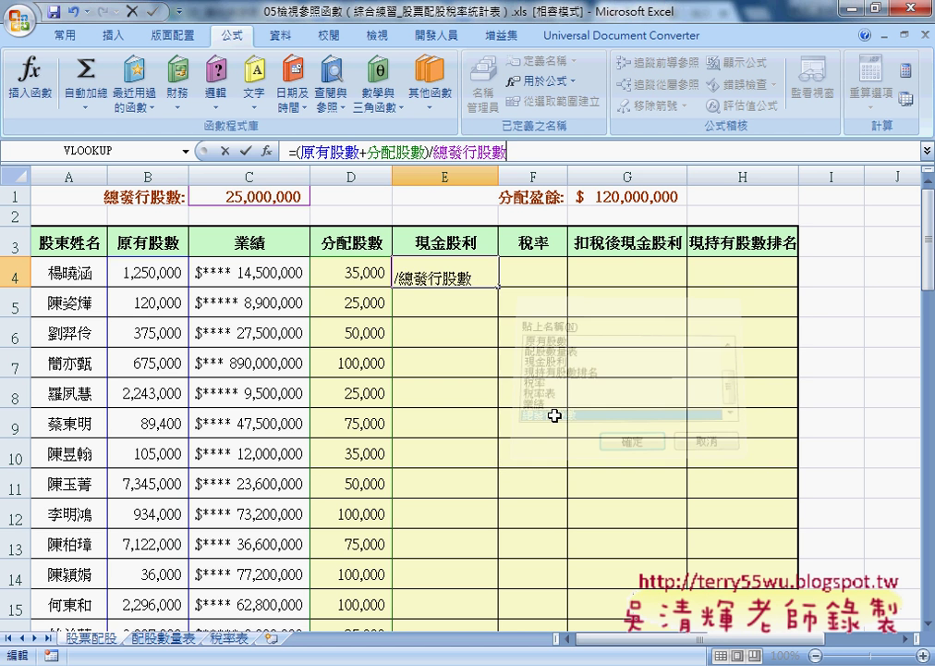
type("*")
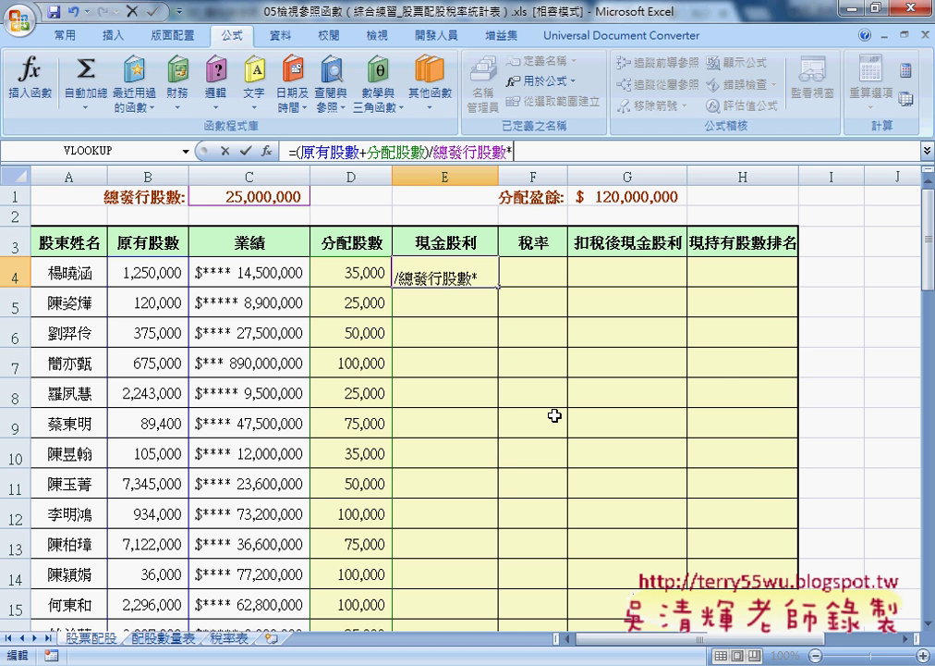
key("F3")
left_click(554, 350)
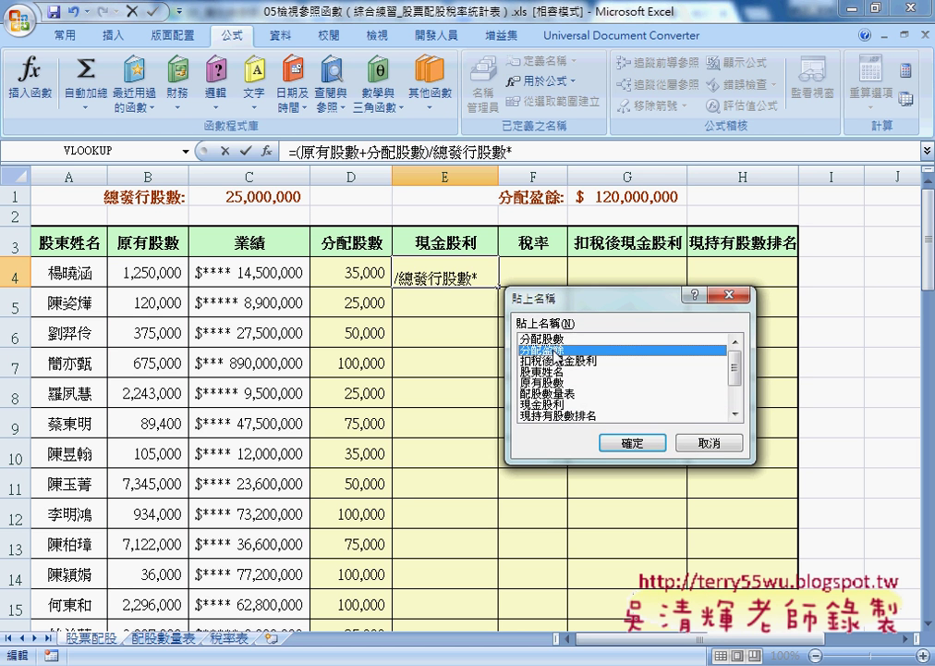
double_click(554, 351)
left_click(244, 150)
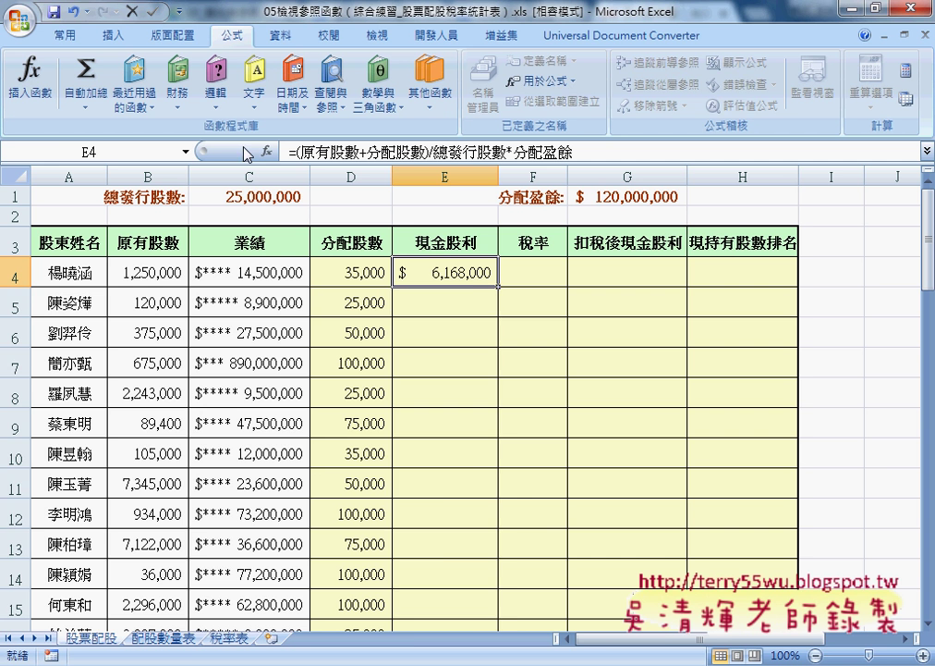
- Copy E4's cash-dividend formula down column E and review its share-sum part
double_click(498, 286)
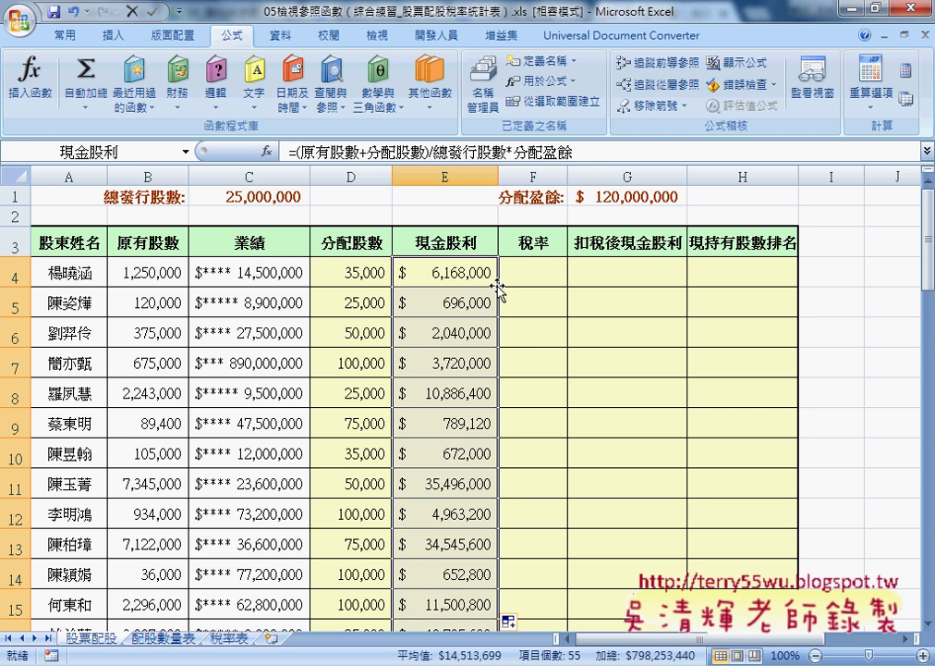
left_click_drag(294, 151, 633, 155)
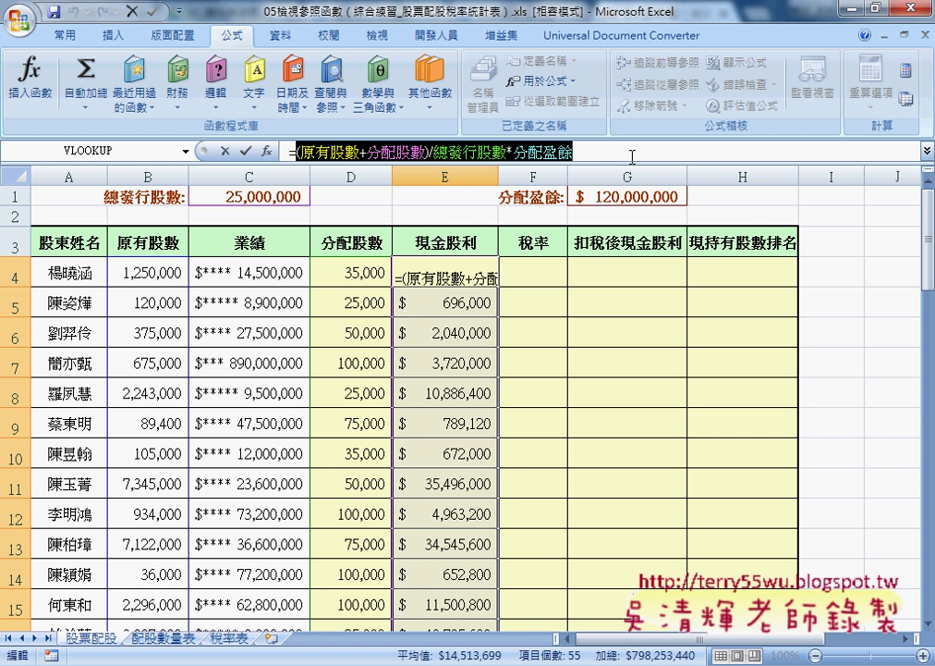
- Look over the 稅率表 tax-rate table, then return to the 股票配股 sheet
left_click(245, 150)
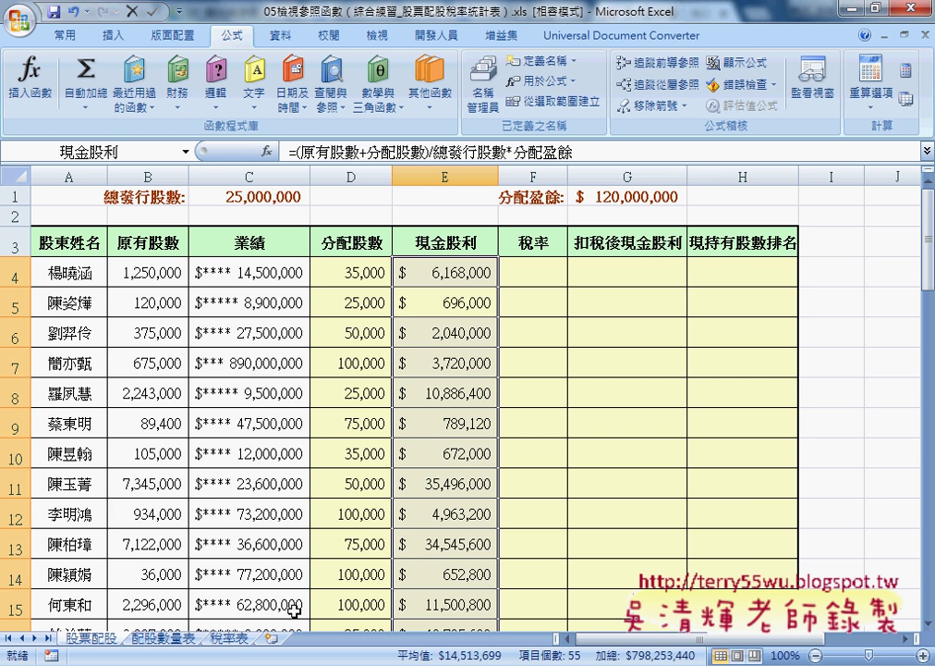
mouse_move(330, 610)
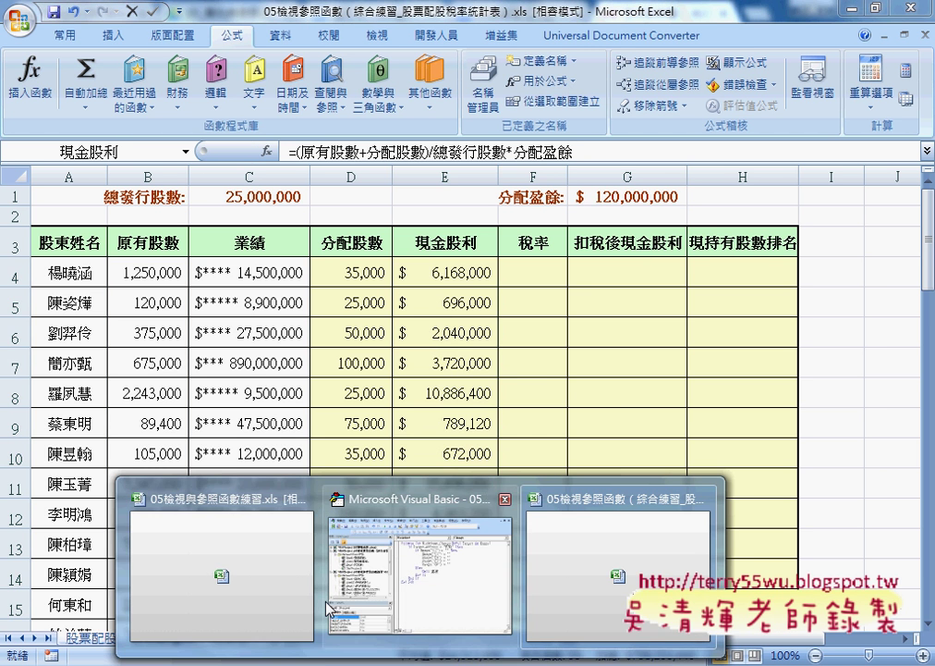
left_click(271, 589)
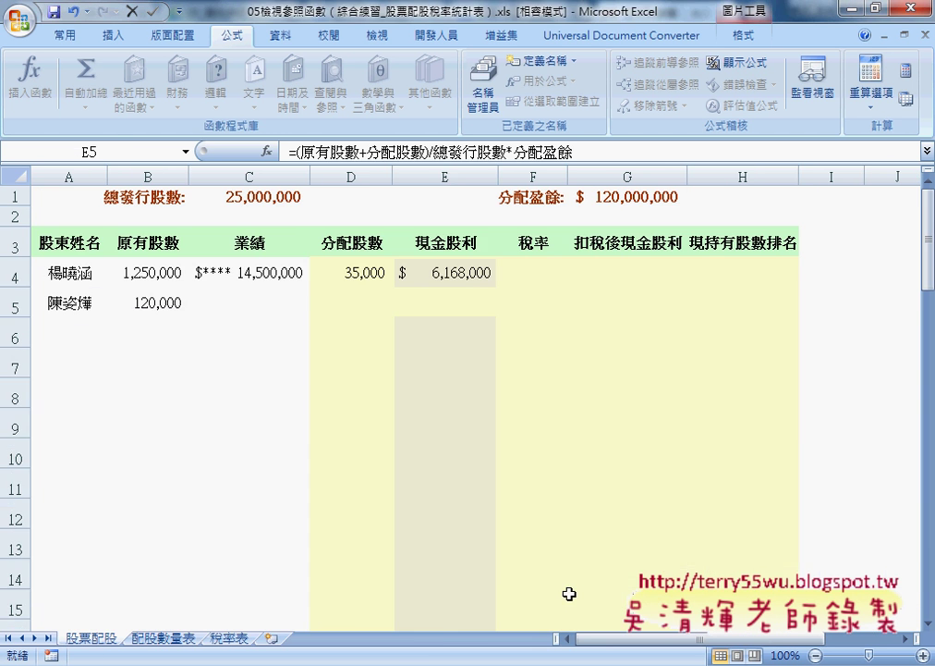
left_click(229, 638)
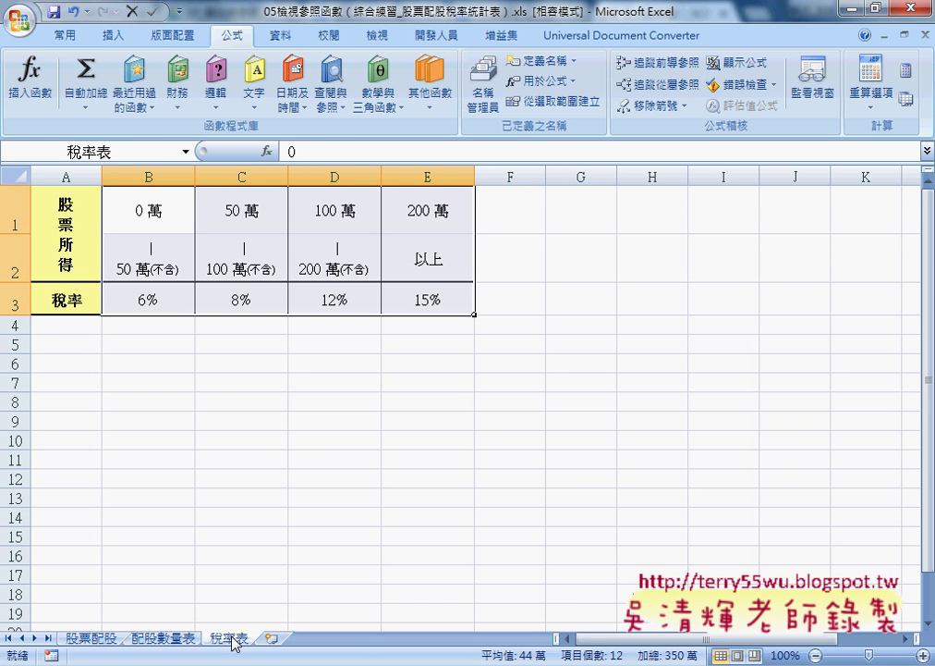
left_click(148, 638)
left_click(89, 638)
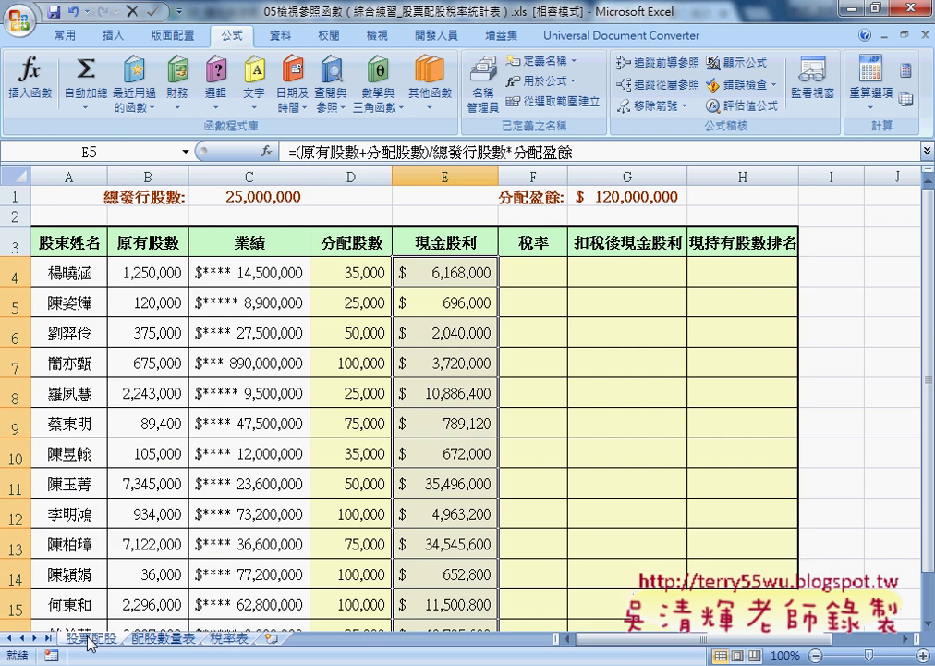
- Copy the (原有股數+分配股數 part of E4's formula and start a function in F4
left_click(544, 281)
left_click(443, 272)
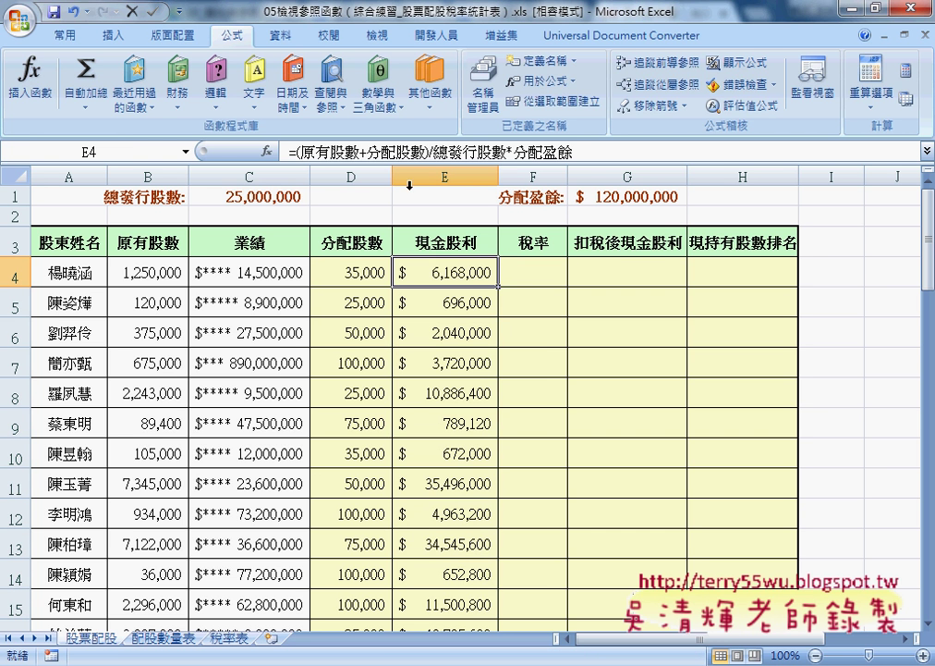
left_click(305, 151)
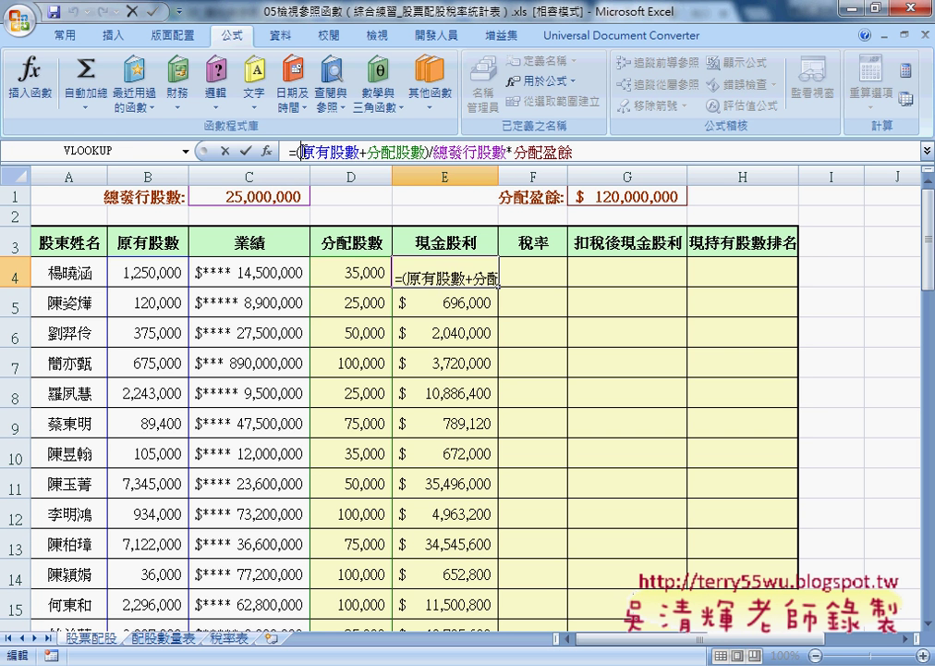
left_click_drag(299, 151, 425, 152)
right_click(370, 158)
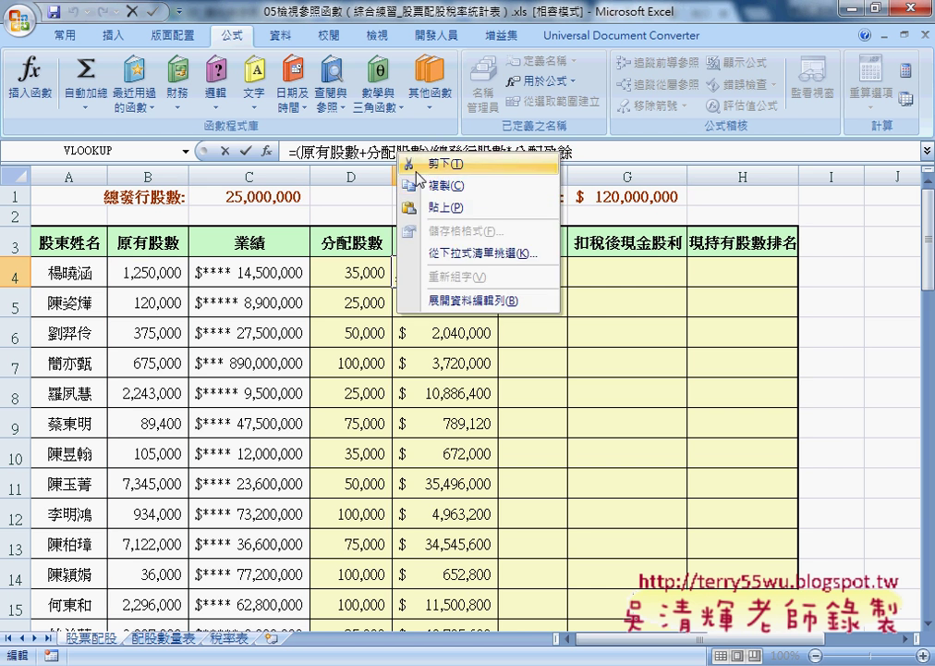
left_click(397, 184)
left_click(226, 151)
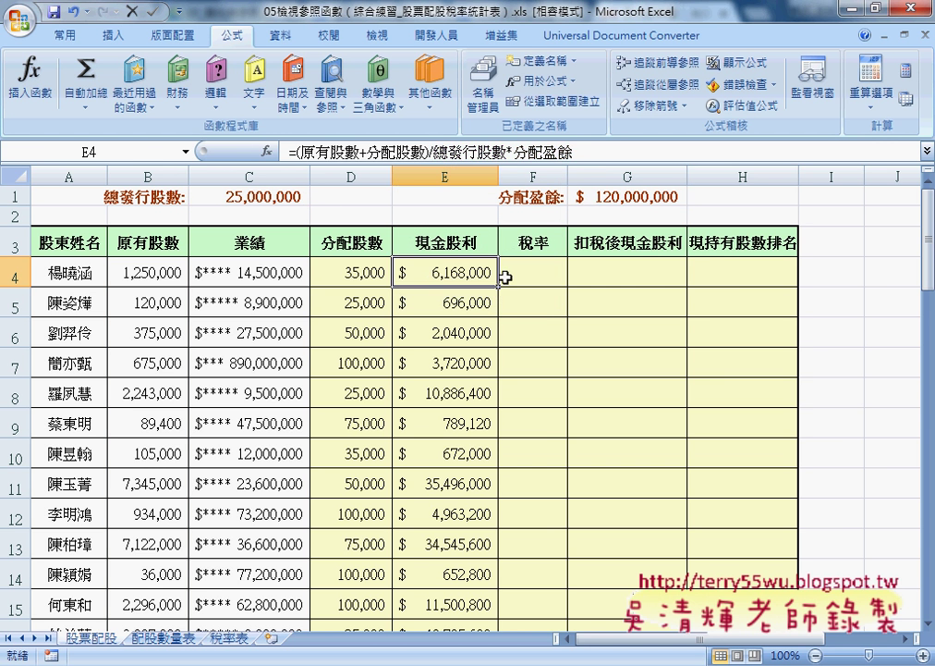
left_click(503, 277)
left_click(267, 151)
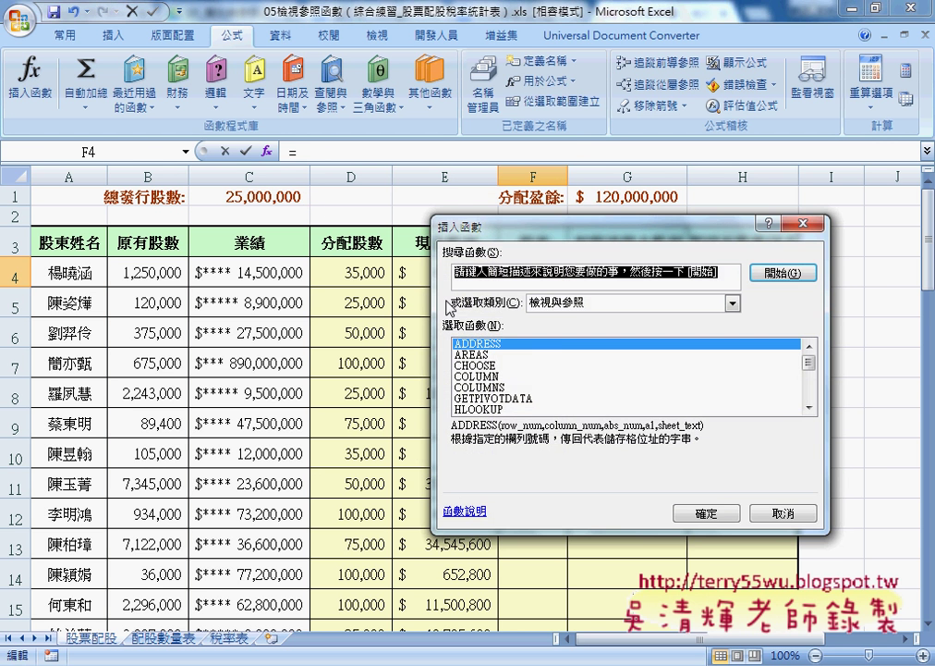
- Cancel the HLOOKUP pick, check the 稅率表 label cells A1:A3, and return to 股票配股
left_click(496, 410)
key("Escape")
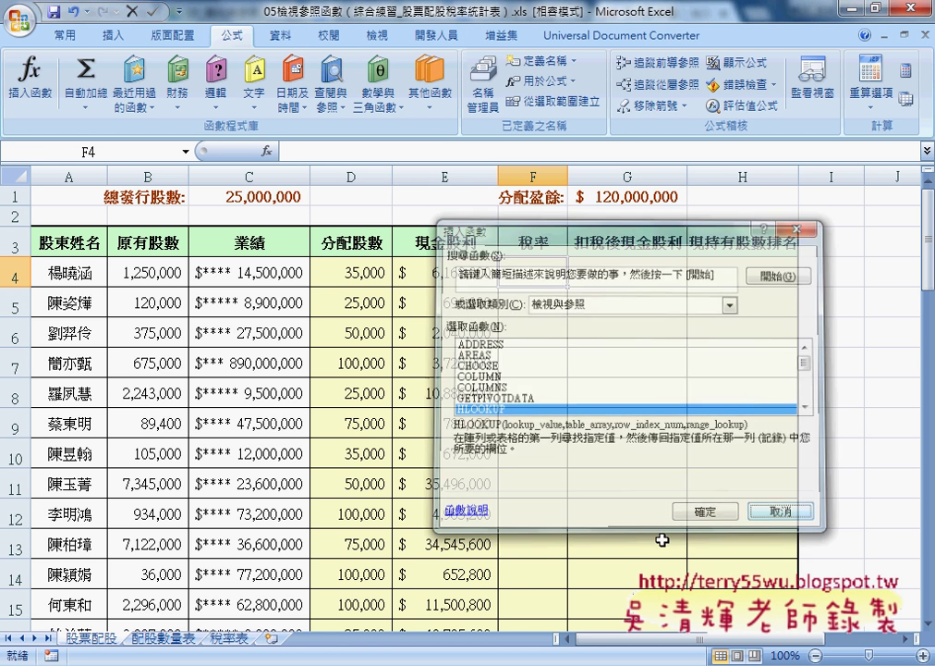
left_click(239, 638)
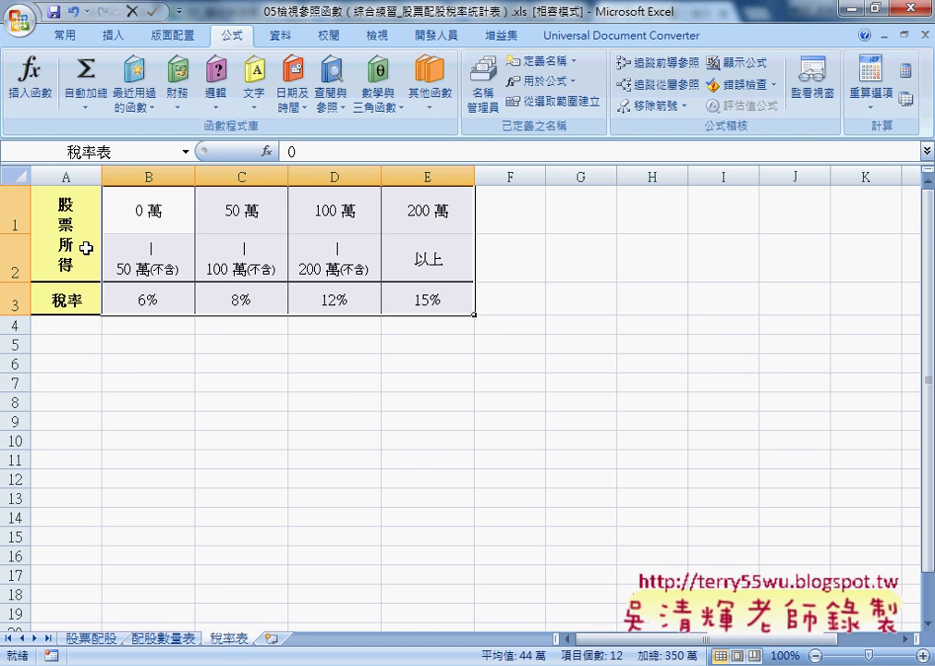
left_click(66, 268)
left_click_drag(66, 268, 68, 319)
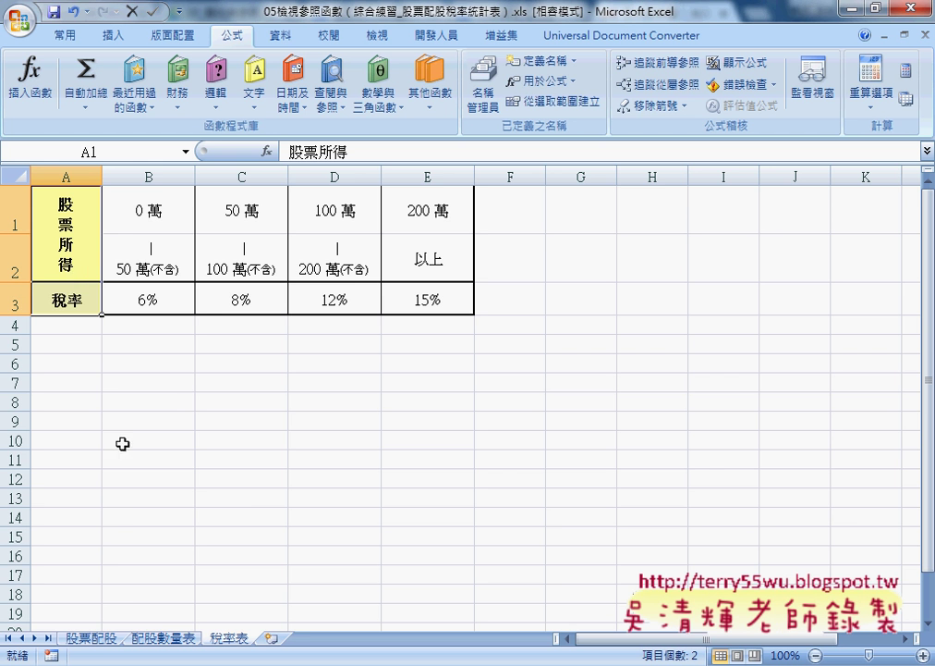
left_click(96, 640)
- Insert HLOOKUP in F4 with lookup value (原有股數+分配股數)/10000
left_click(267, 151)
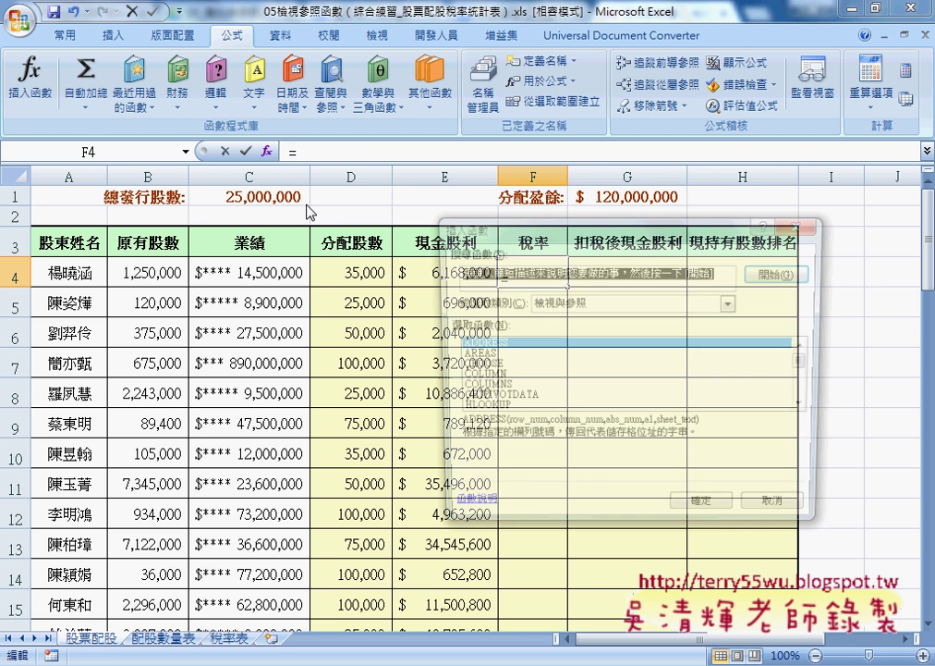
double_click(490, 404)
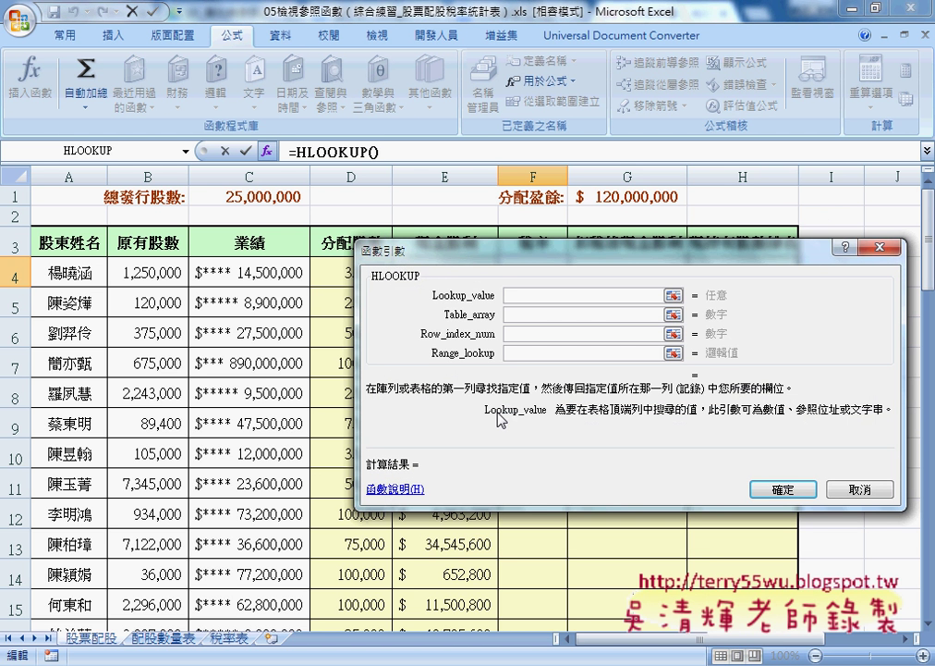
right_click(530, 298)
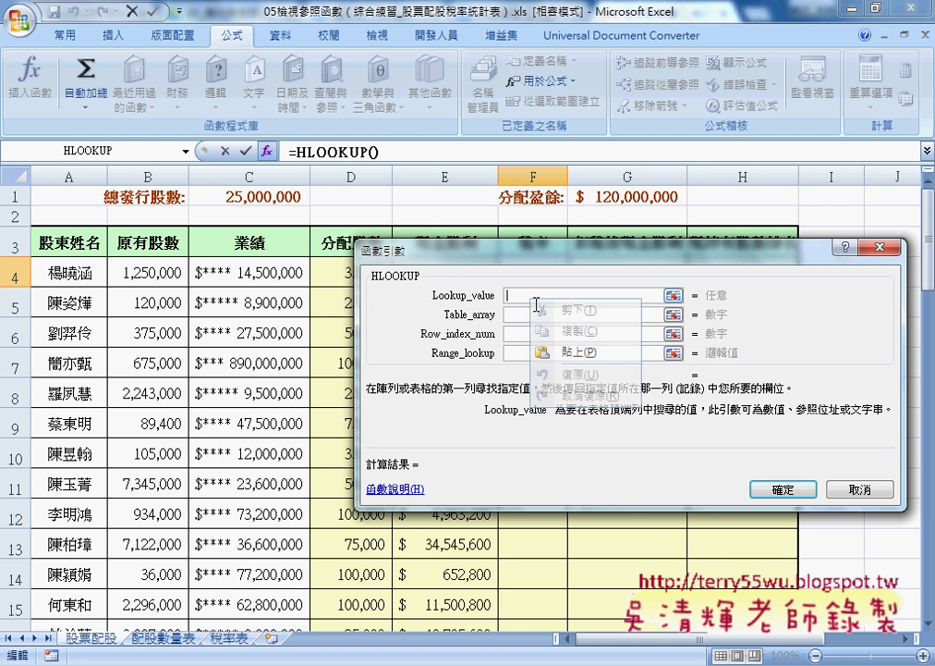
left_click(572, 351)
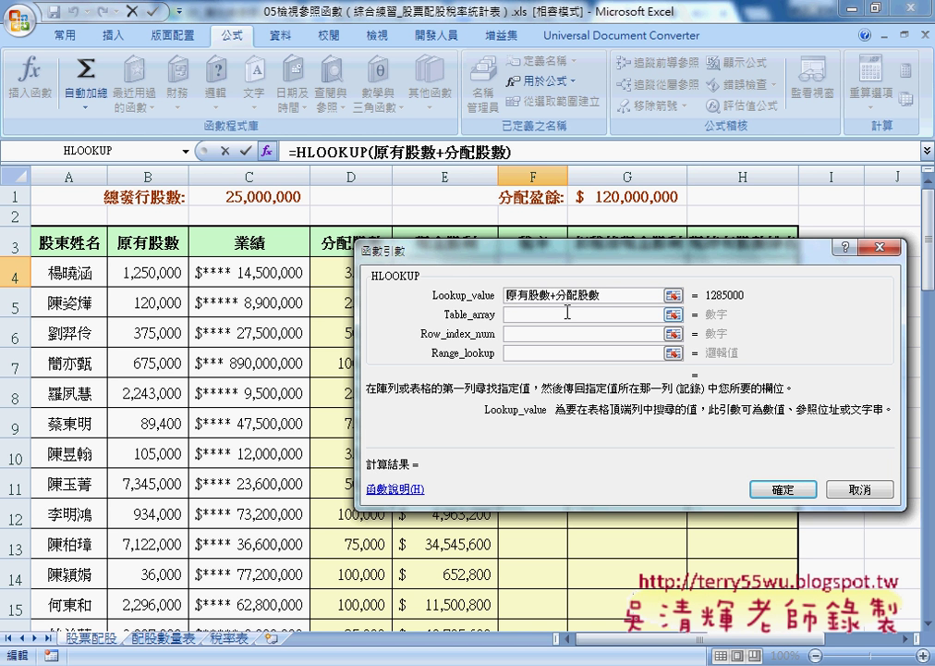
type("(")
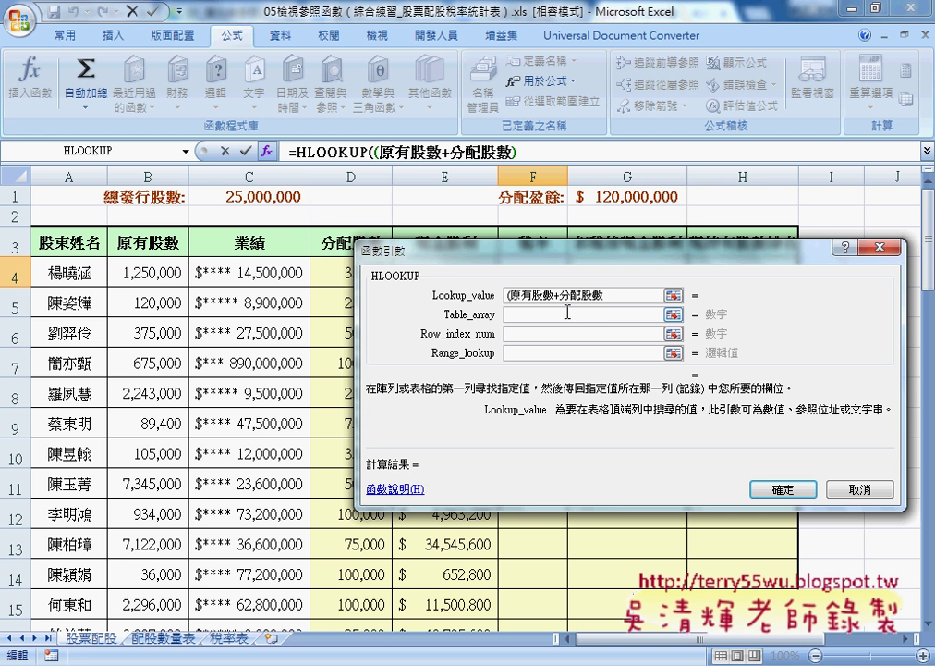
left_click(611, 296)
type(")/10")
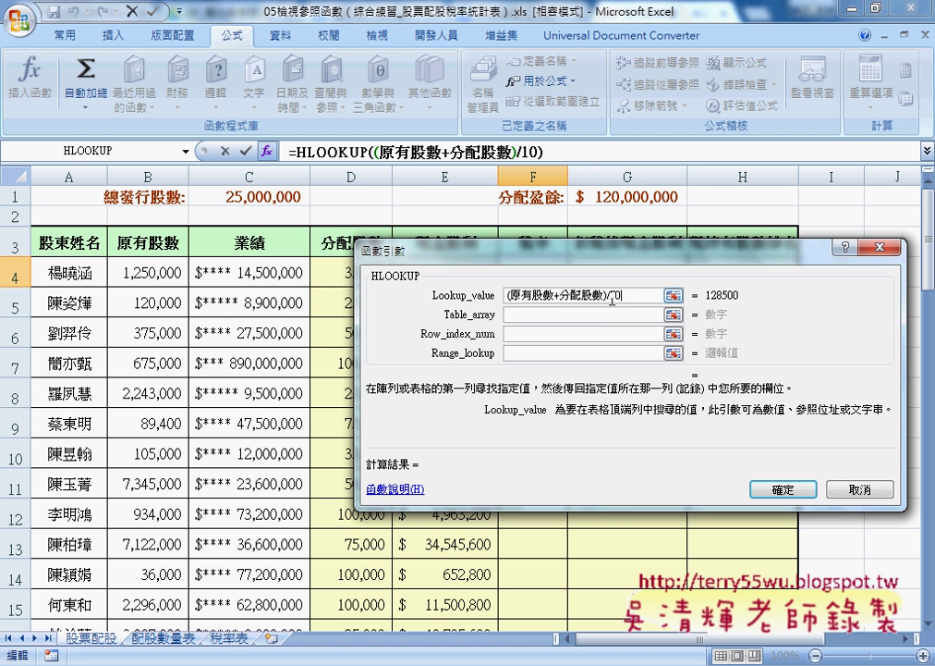
type("000")
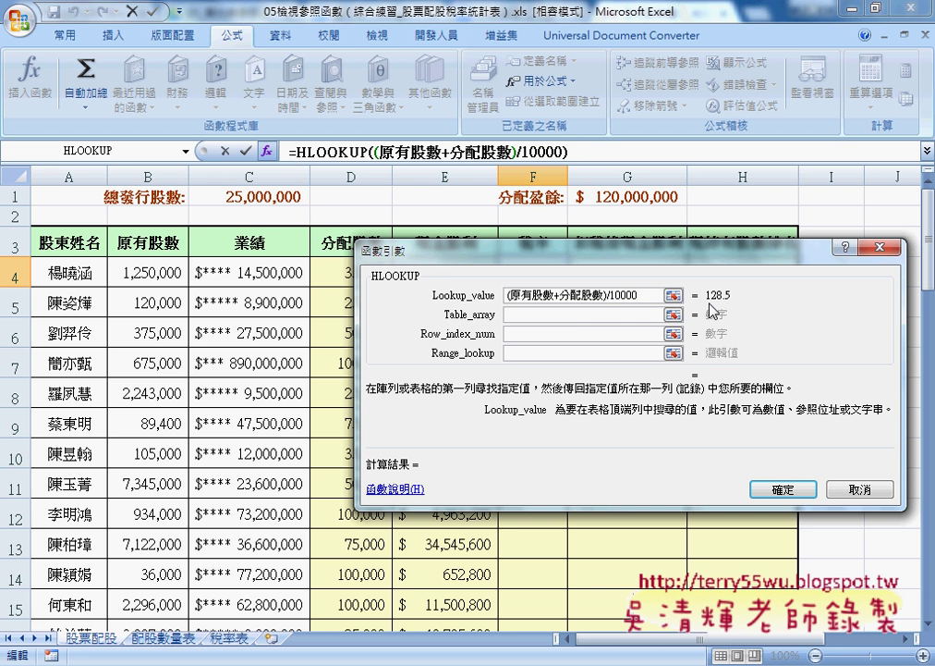
- Set the table array to the 稅率表 name and reveal the table behind the dialog
left_click(578, 317)
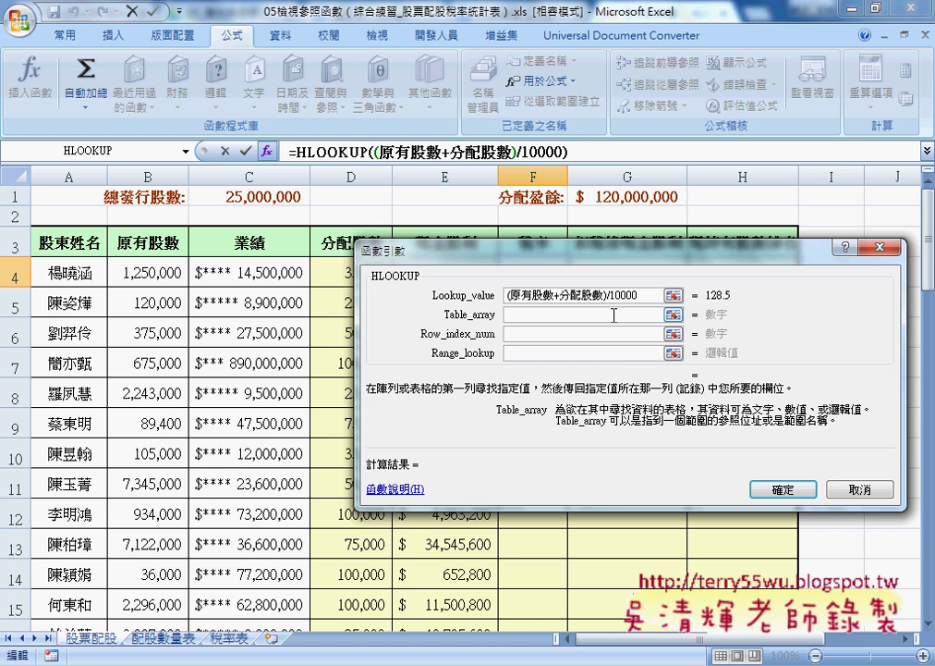
key("F3")
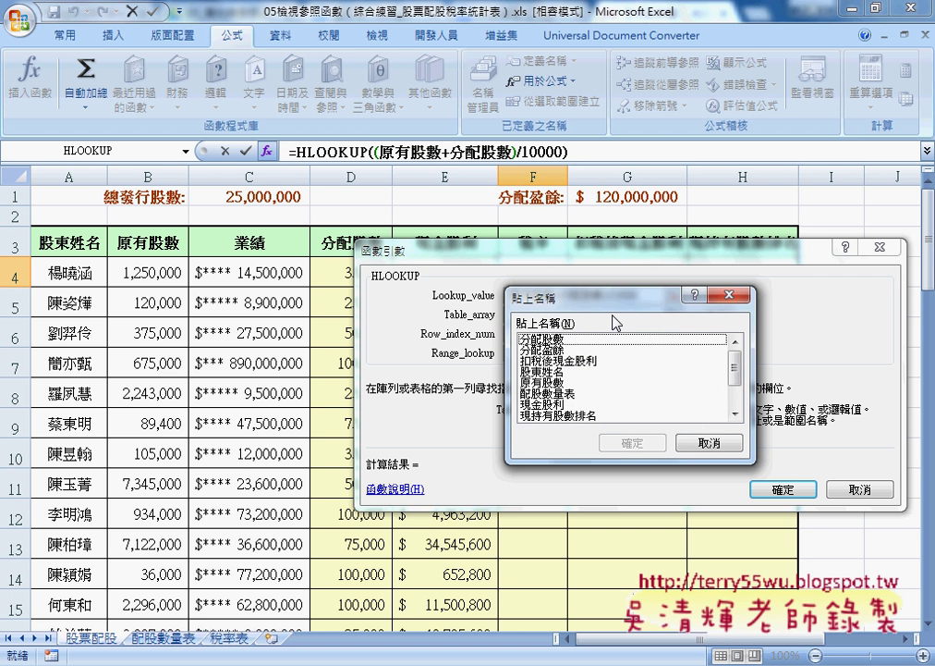
left_click_drag(735, 367, 735, 386)
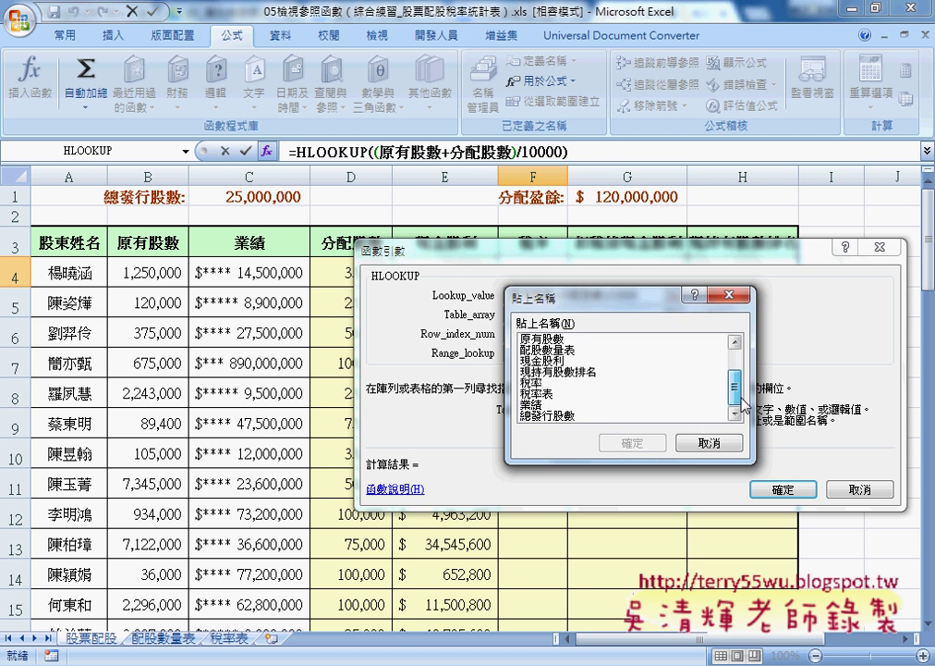
double_click(540, 397)
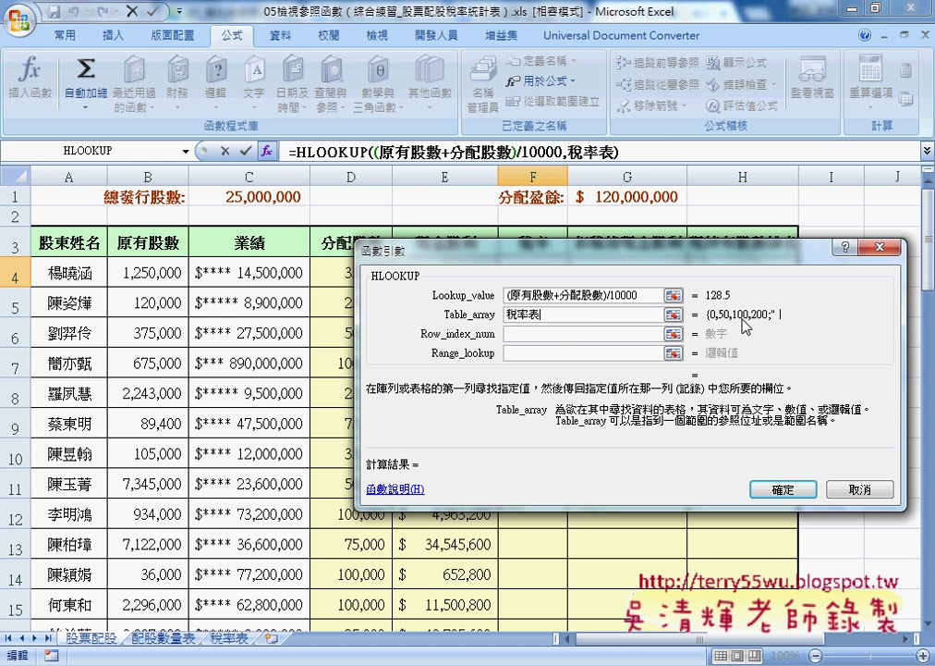
left_click(557, 330)
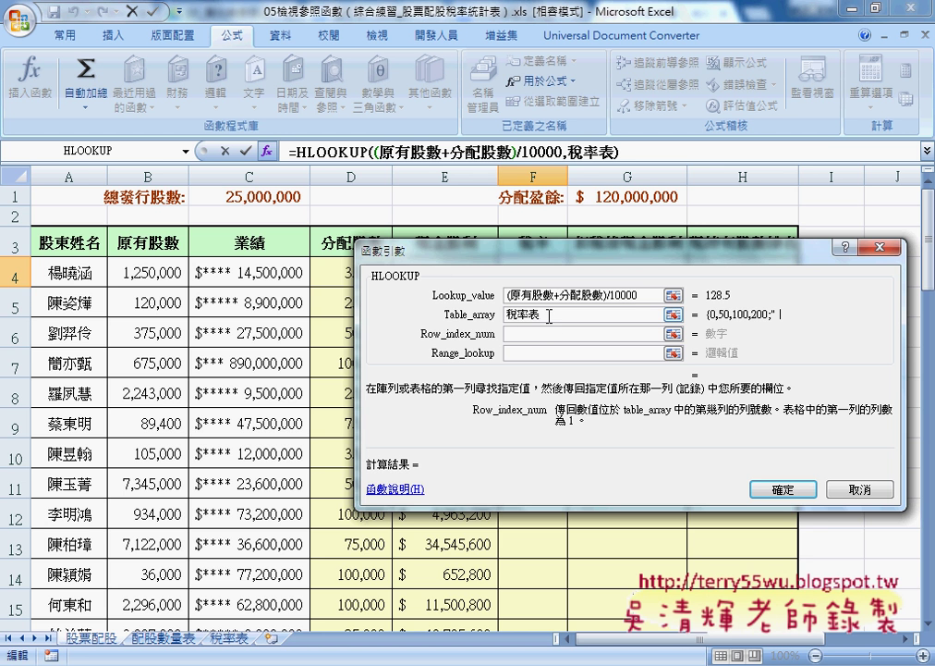
left_click(548, 316)
left_click_drag(397, 248, 345, 329)
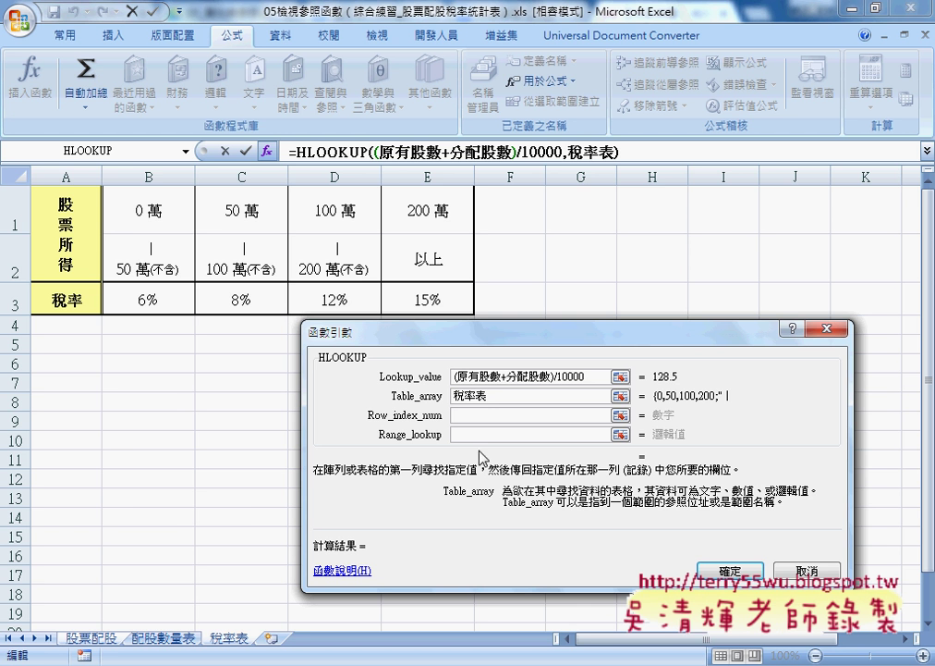
- Finish the HLOOKUP with row index 3 and range lookup 1, then fill it down the 稅率 column
left_click(477, 418)
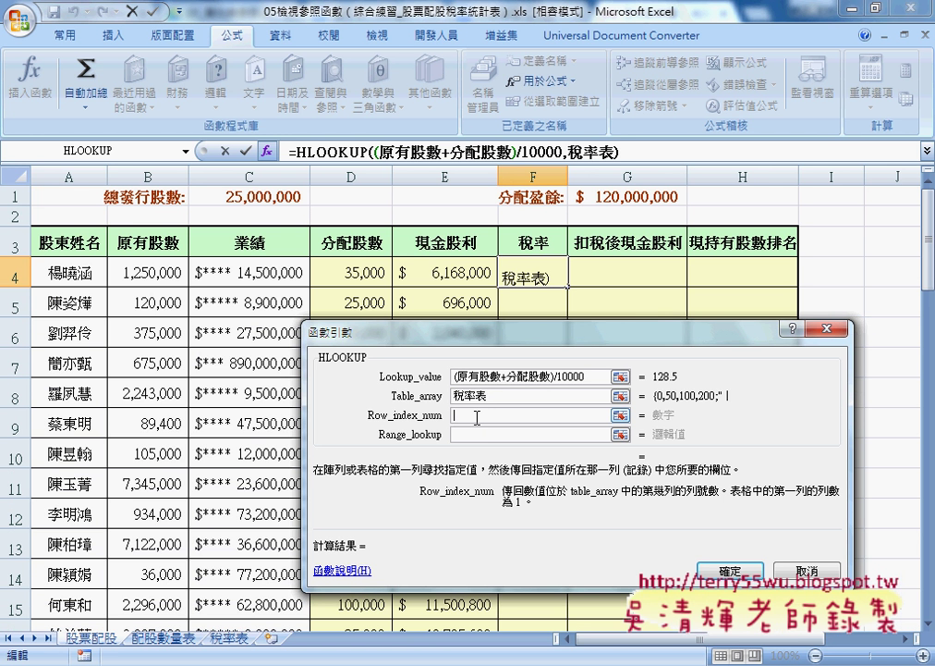
type("3")
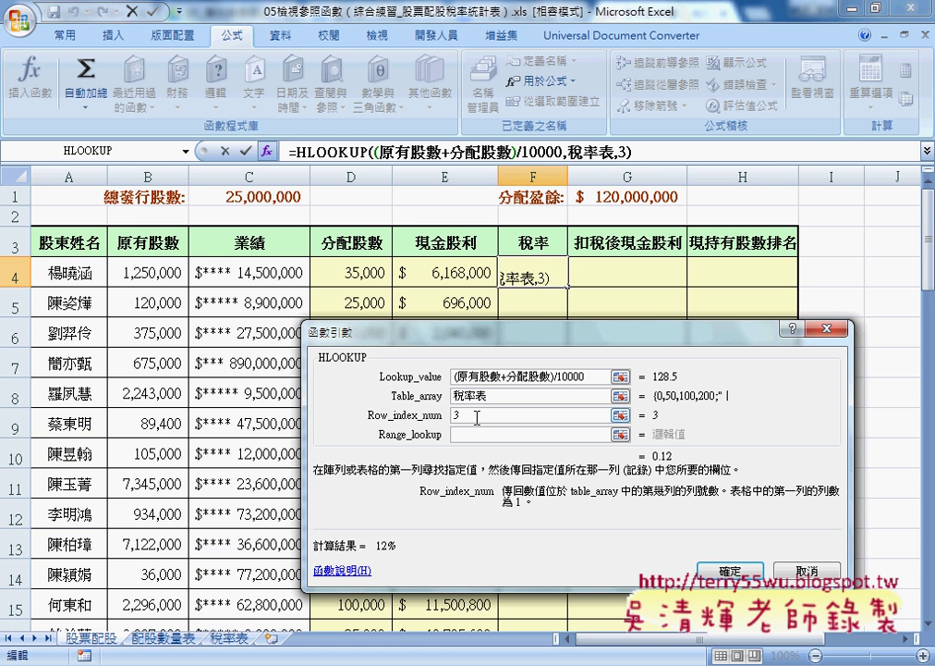
key("Tab")
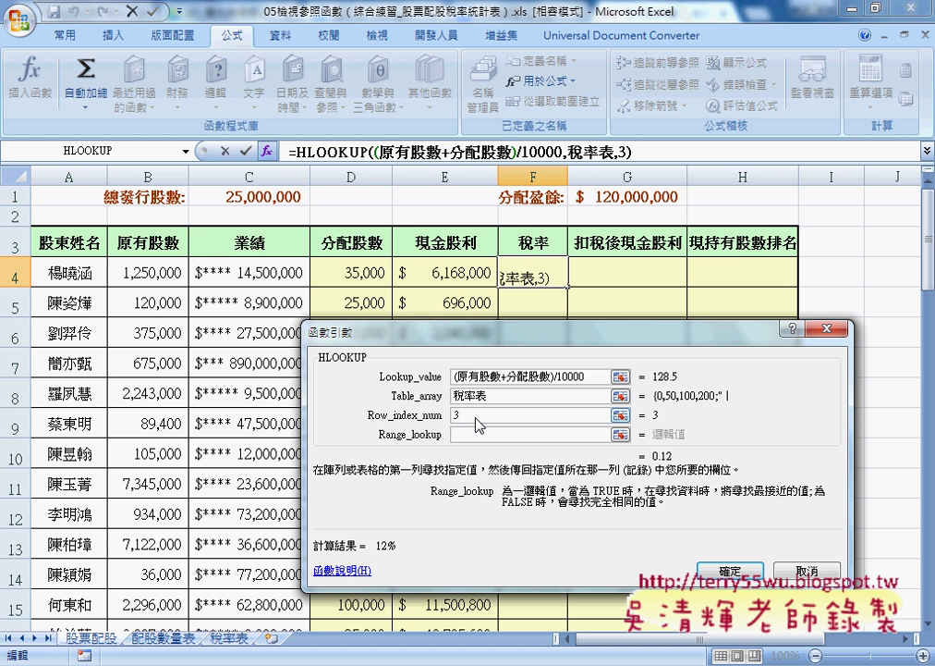
type("1")
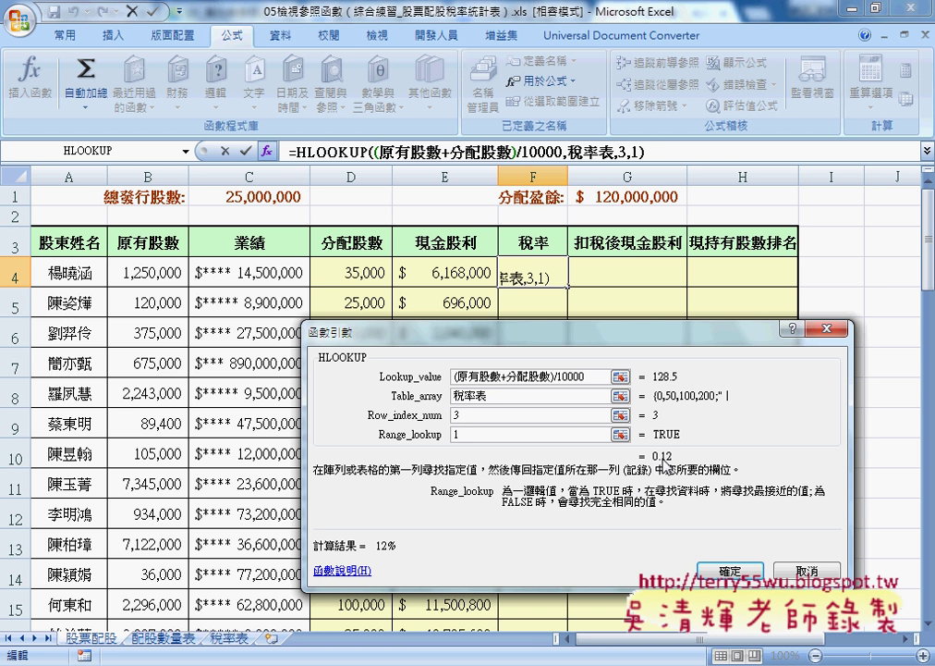
left_click(733, 571)
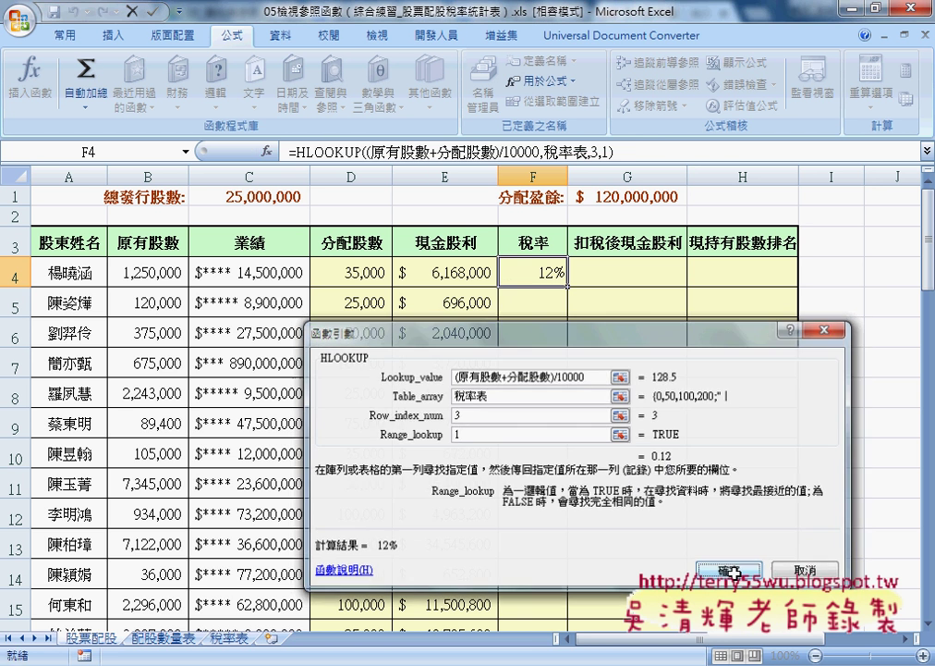
double_click(569, 290)
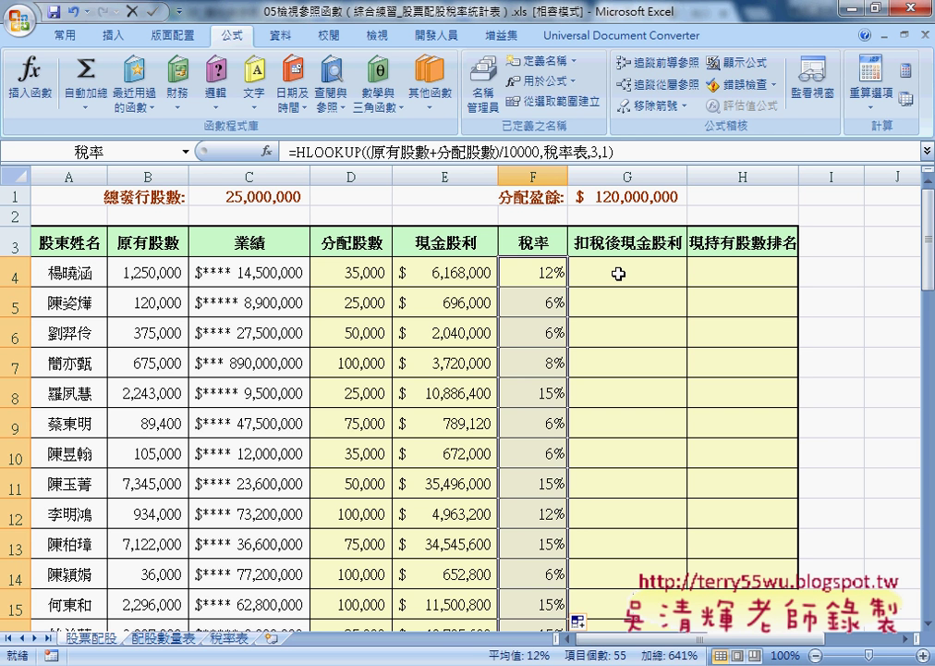
left_click(619, 274)
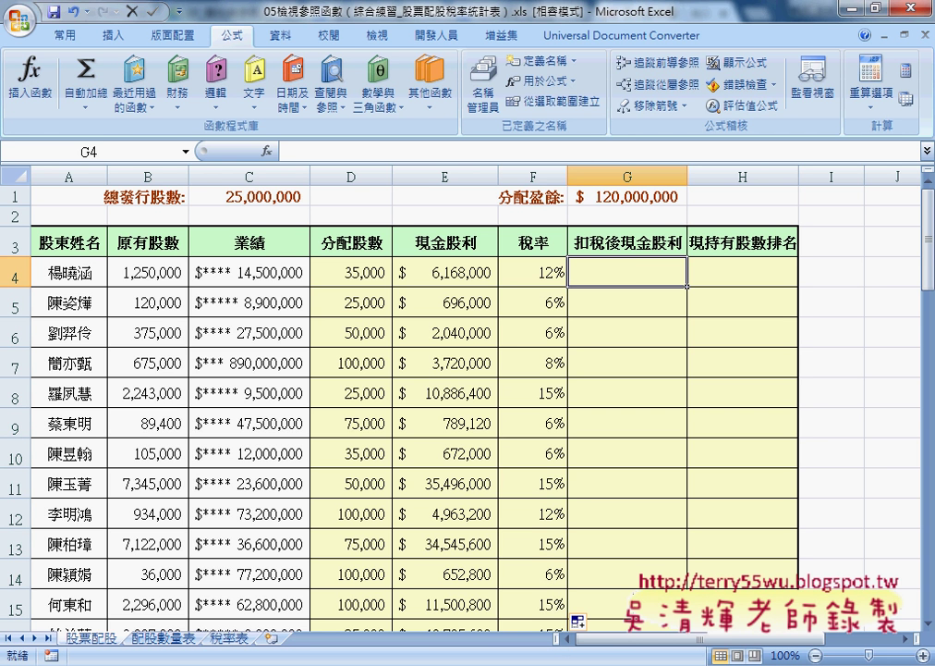
- Switch from Excel to the Chrome window showing Gmail with Alt+Tab
key("alt+Tab")
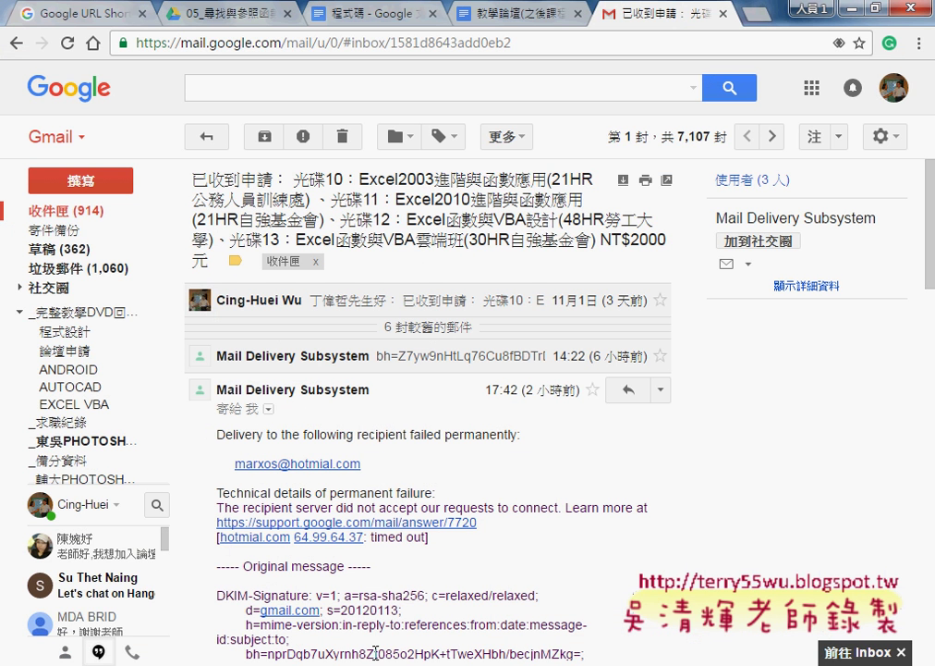
- Show the 程式碼 document's VBA code and select the whole 計算 Sub
left_click(458, 17)
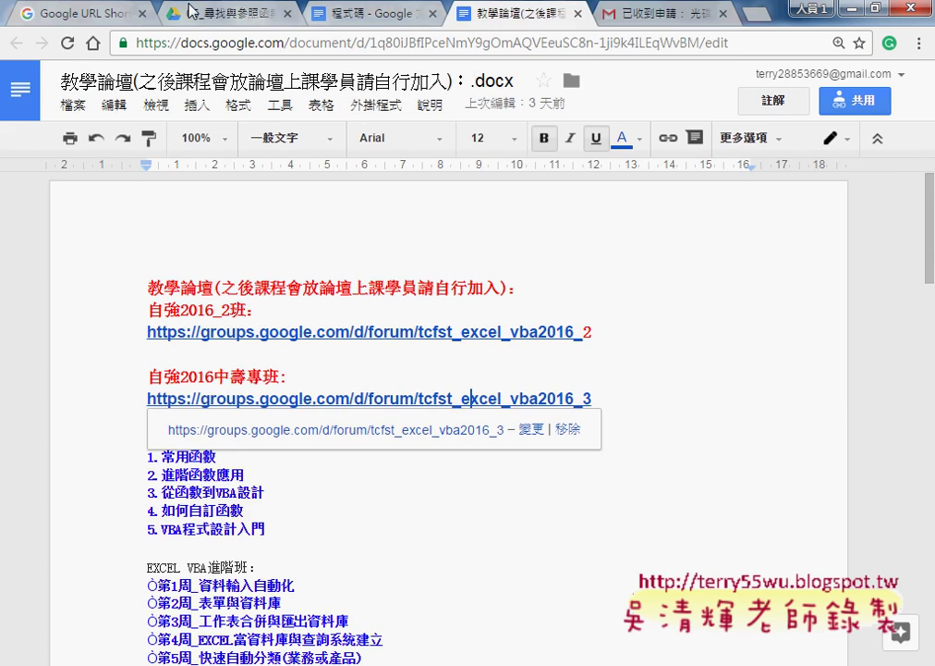
left_click(347, 13)
scroll(397, 243, "down", 4)
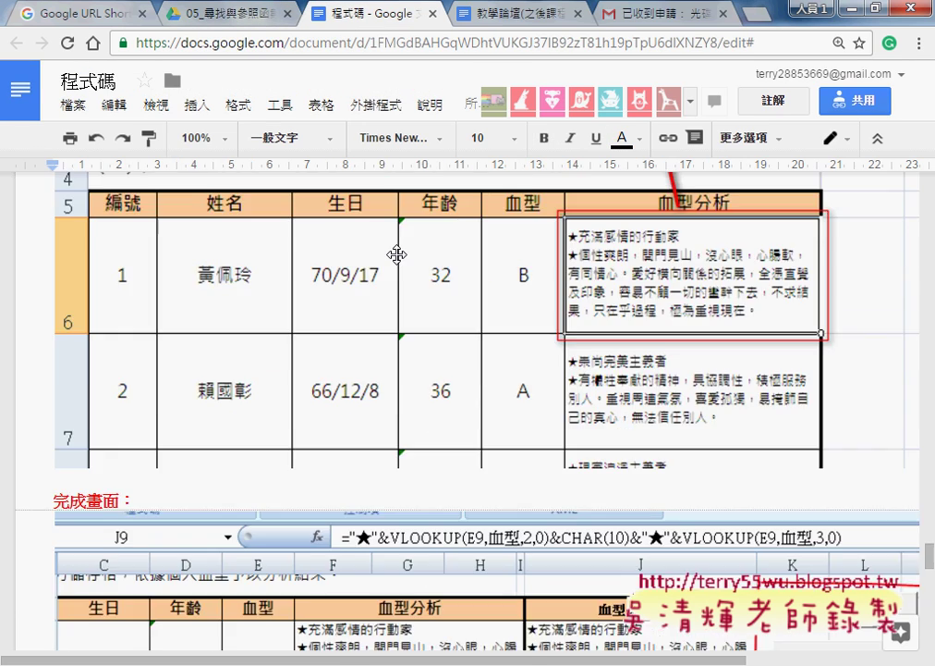
scroll(396, 255, "up", 3)
scroll(397, 254, "up", 5)
scroll(396, 253, "up", 1)
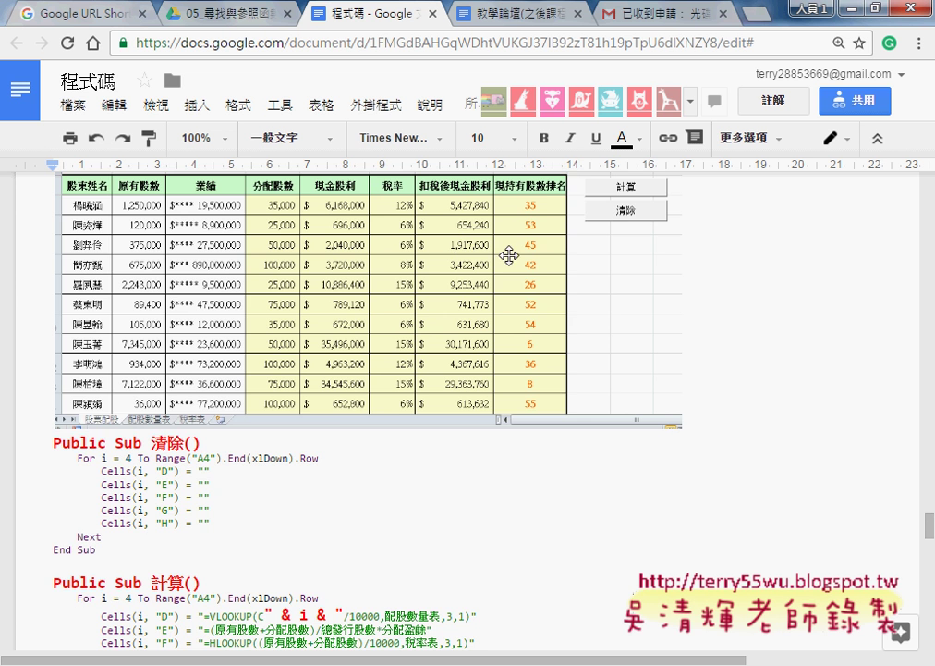
scroll(498, 295, "down", 1)
scroll(498, 295, "down", 3)
left_click_drag(138, 513, 45, 405)
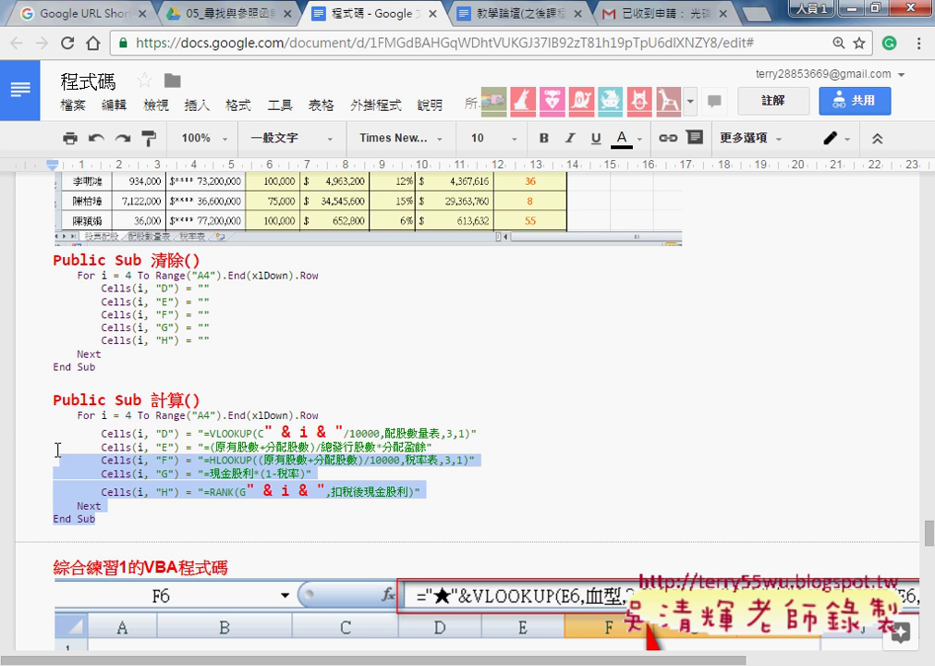